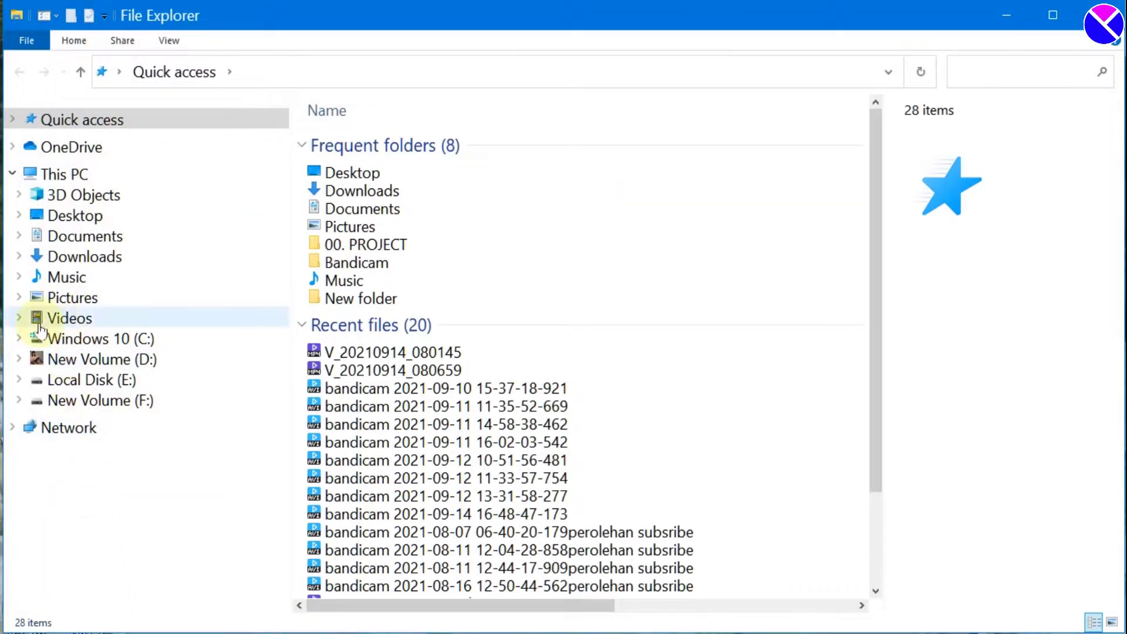
# Open the contoh video stored on New Volume (D:).
pyautogui.click(62, 363)
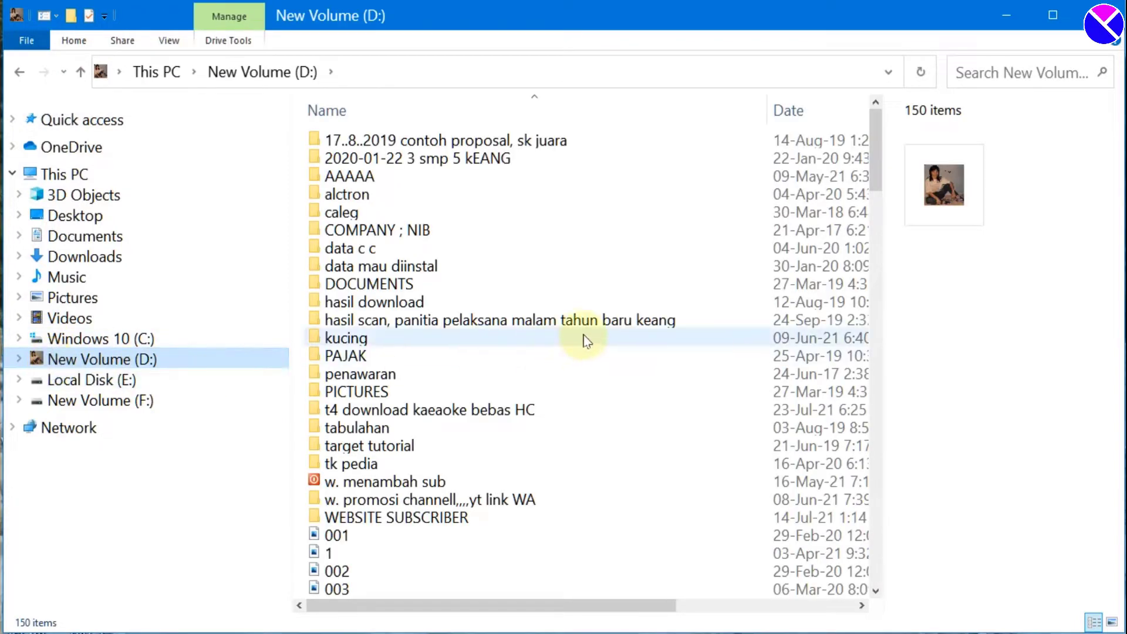
pyautogui.scroll(-5, 582, 335)
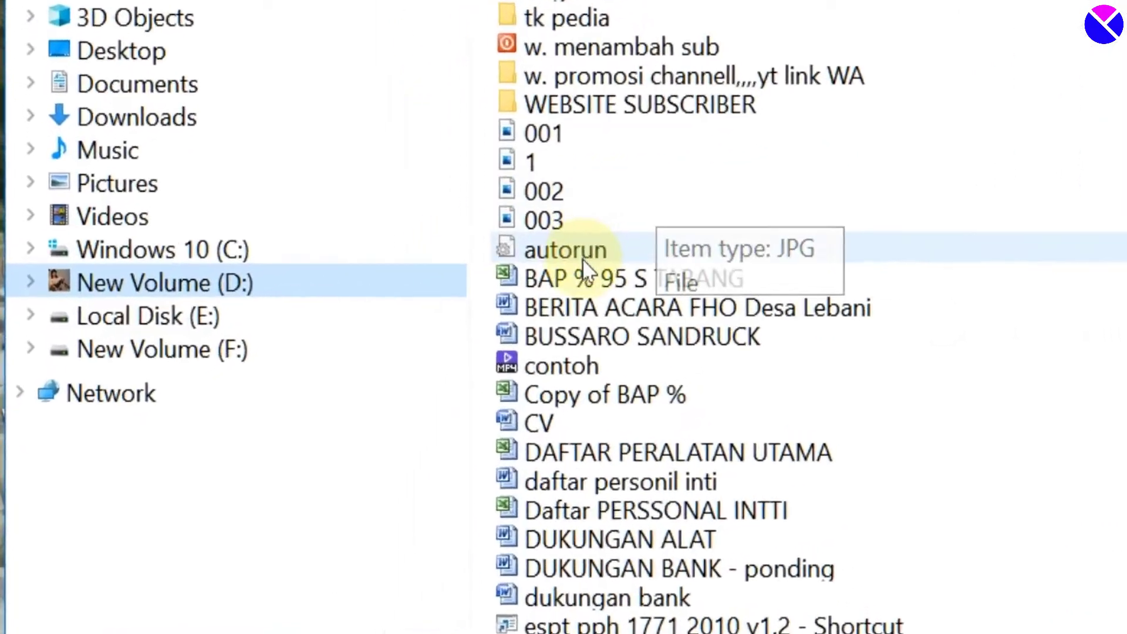
pyautogui.scroll(-1, 525, 329)
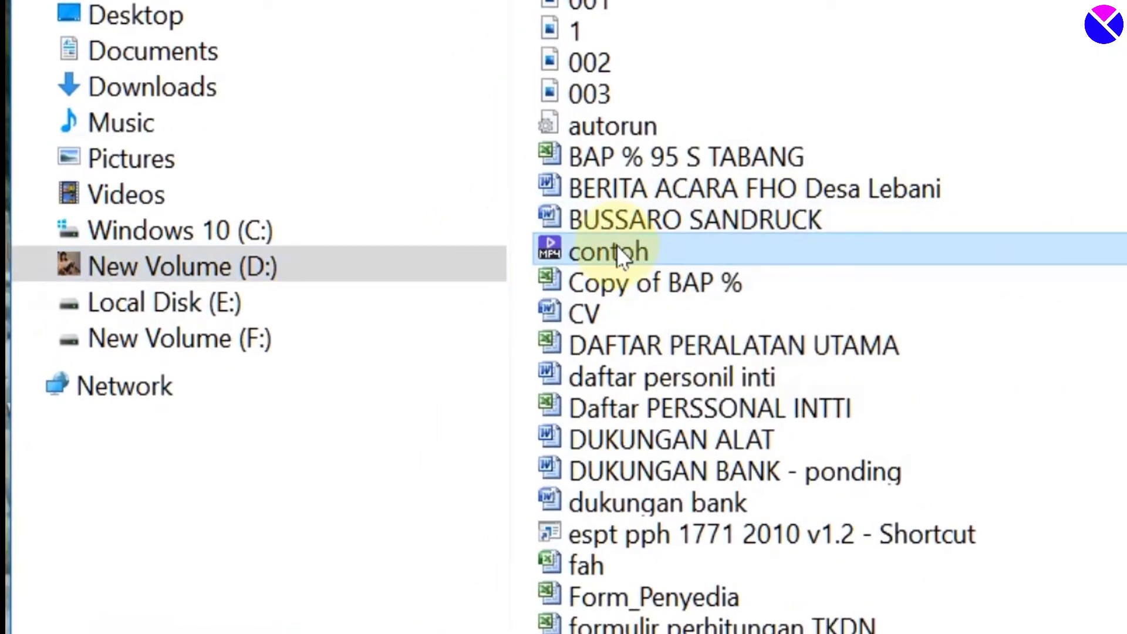
pyautogui.click(619, 259)
pyautogui.doubleClick(619, 253)
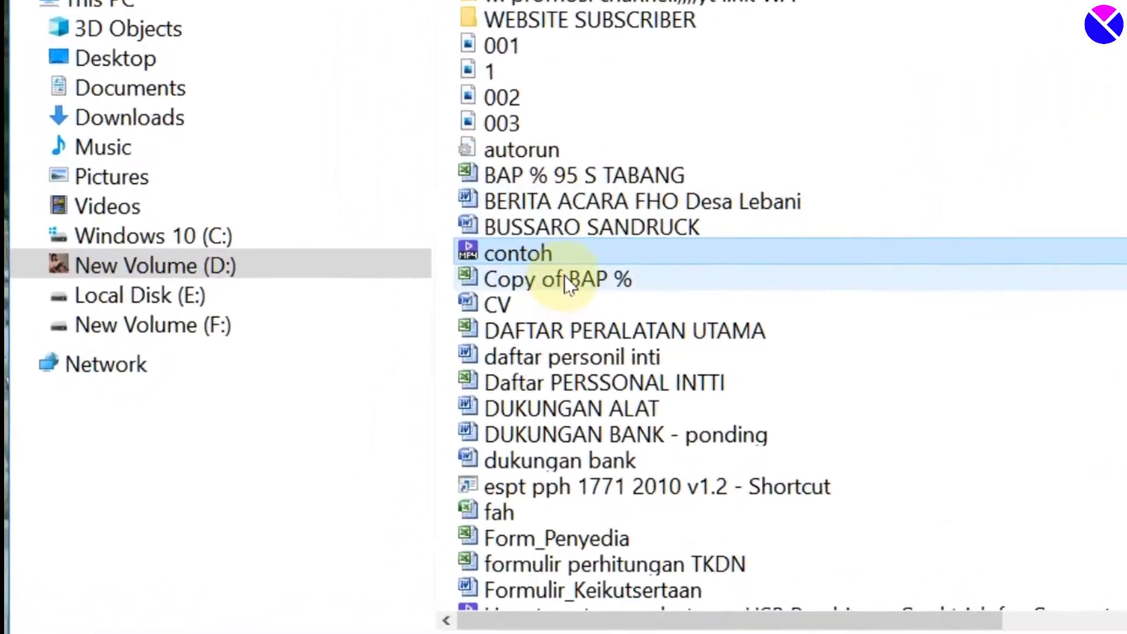
# Delete the contoh video from New Volume (D:) and minimize the folder window.
pyautogui.rightClick(570, 253)
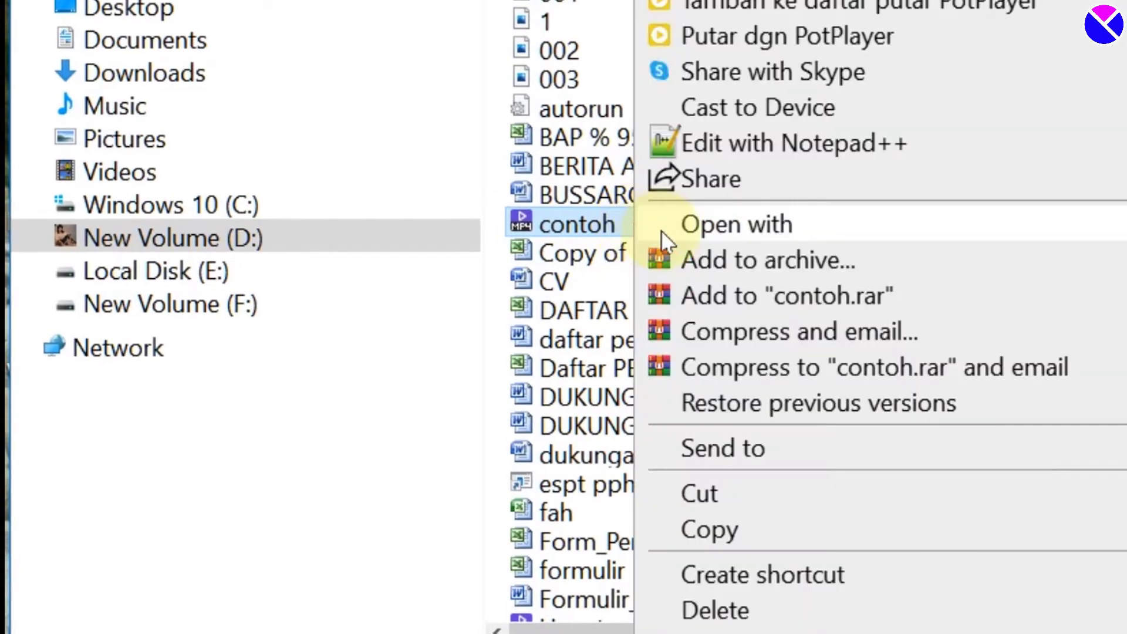
pyautogui.click(754, 620)
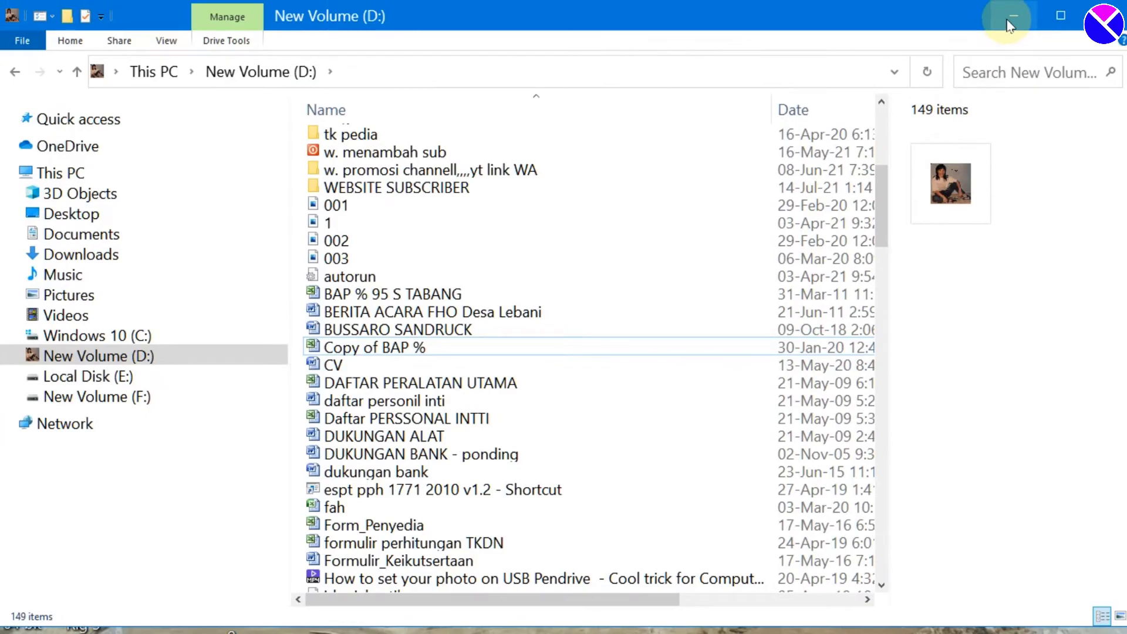
pyautogui.click(1008, 24)
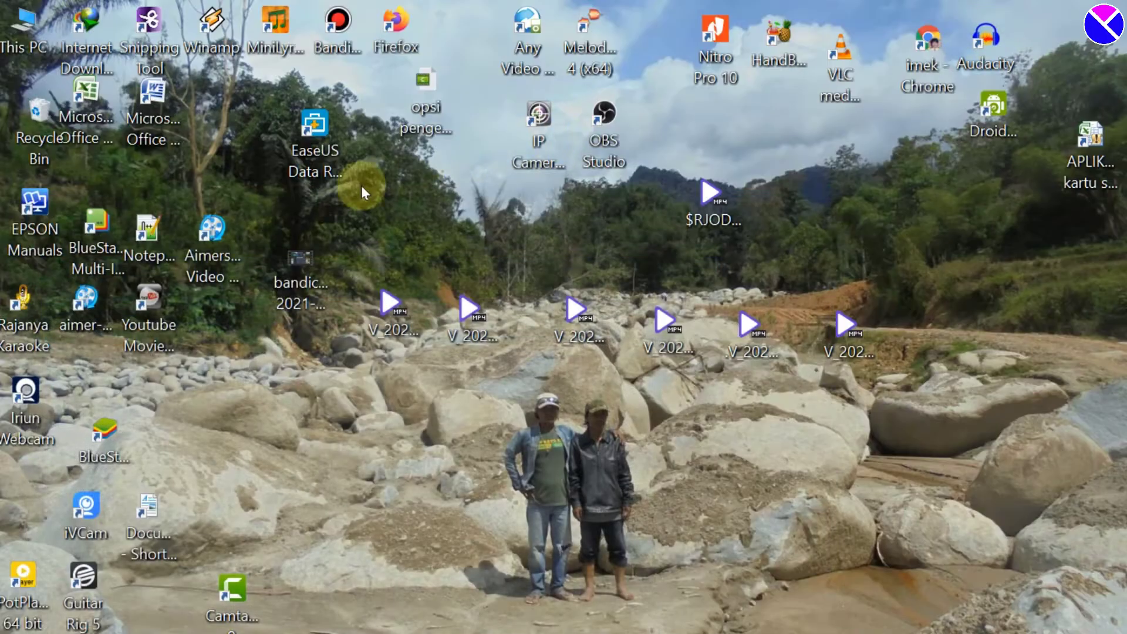
# Permanently delete the contoh file from the Recycle Bin and close the Recycle Bin window.
pyautogui.doubleClick(25, 134)
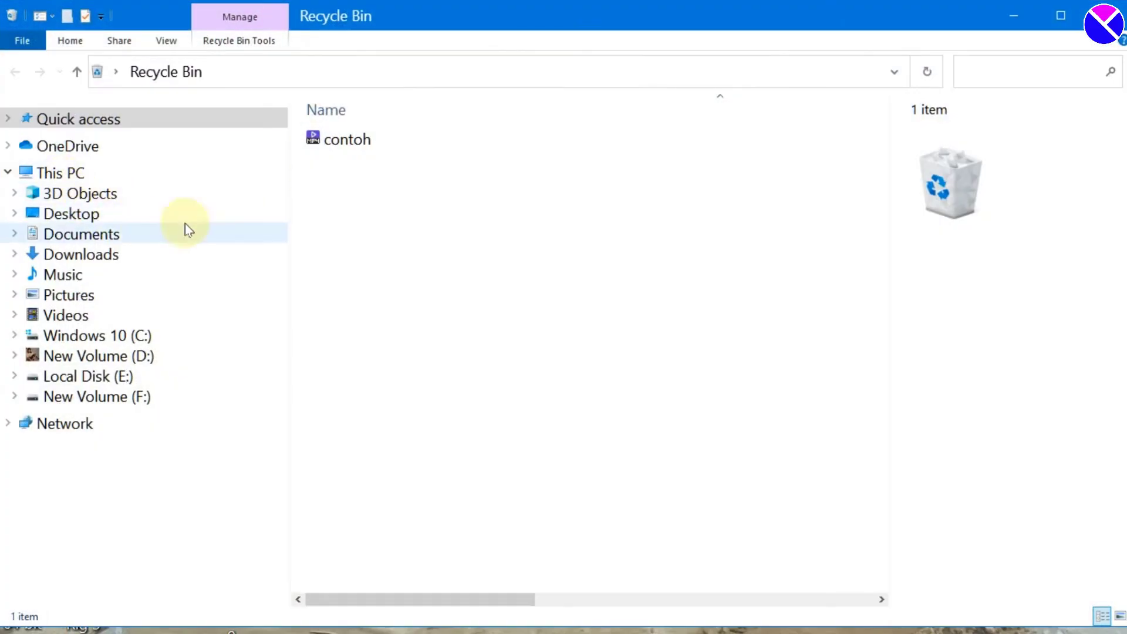
pyautogui.click(369, 144)
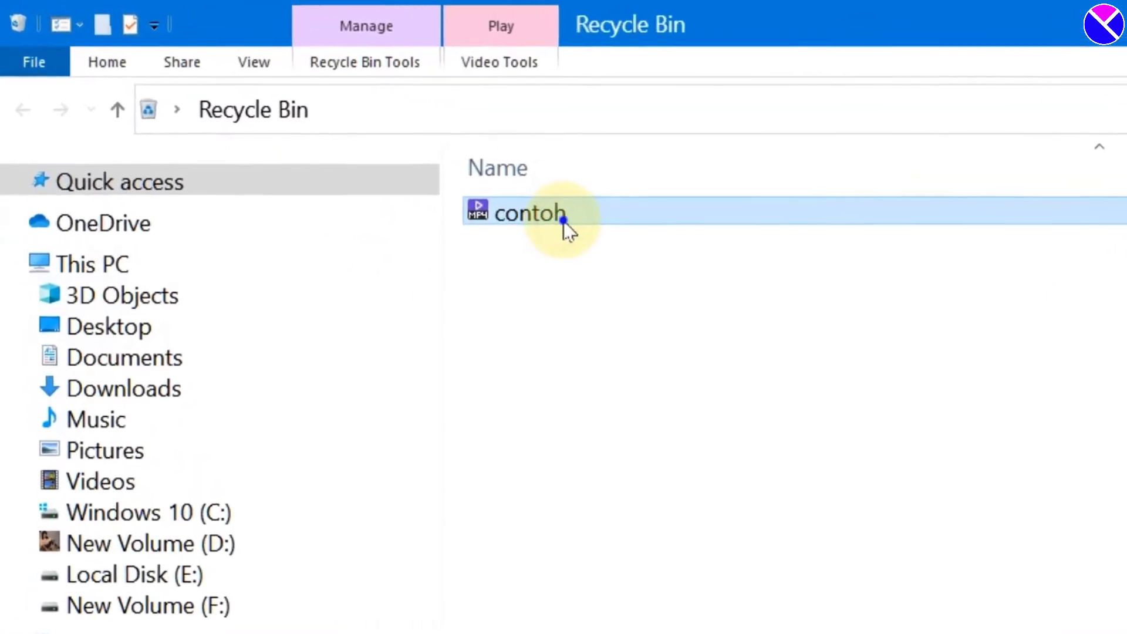
pyautogui.rightClick(565, 221)
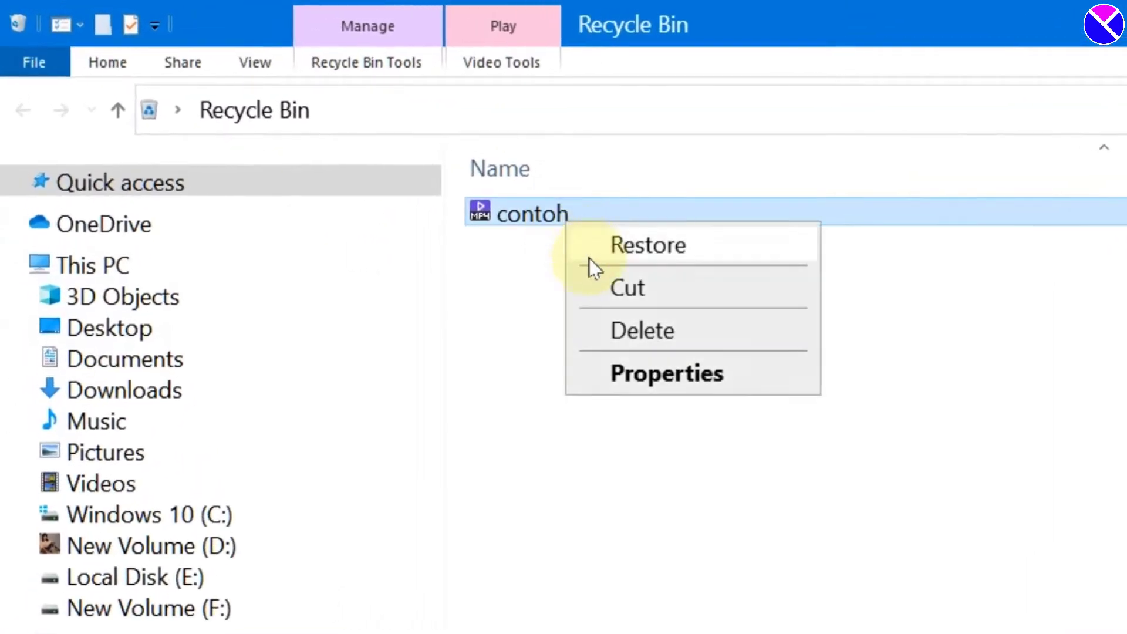
pyautogui.click(649, 331)
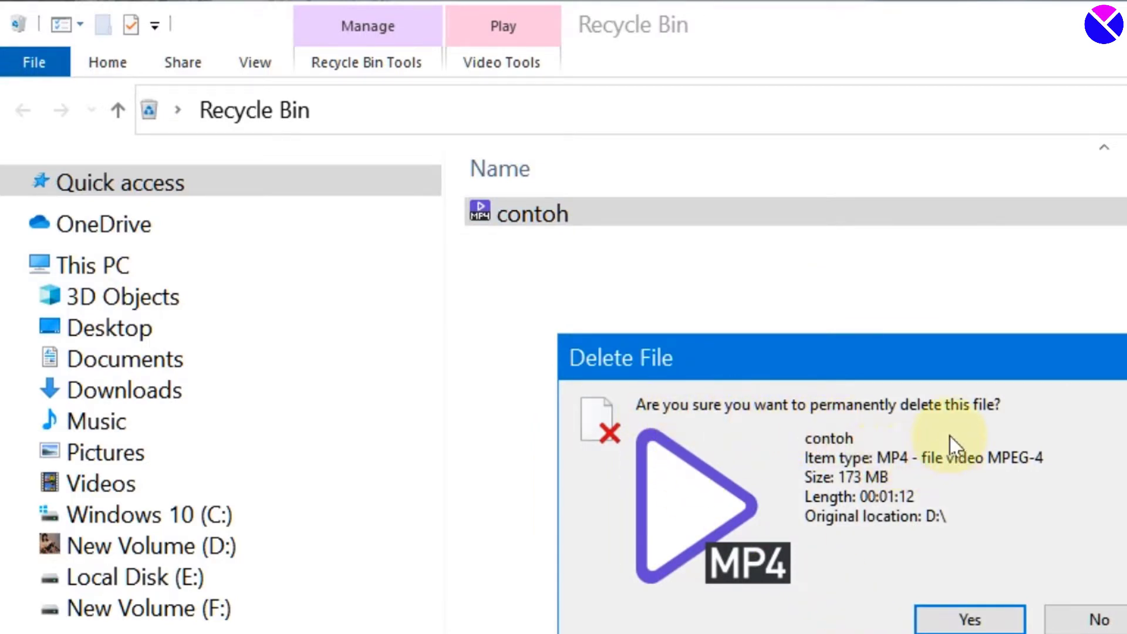
pyautogui.click(963, 623)
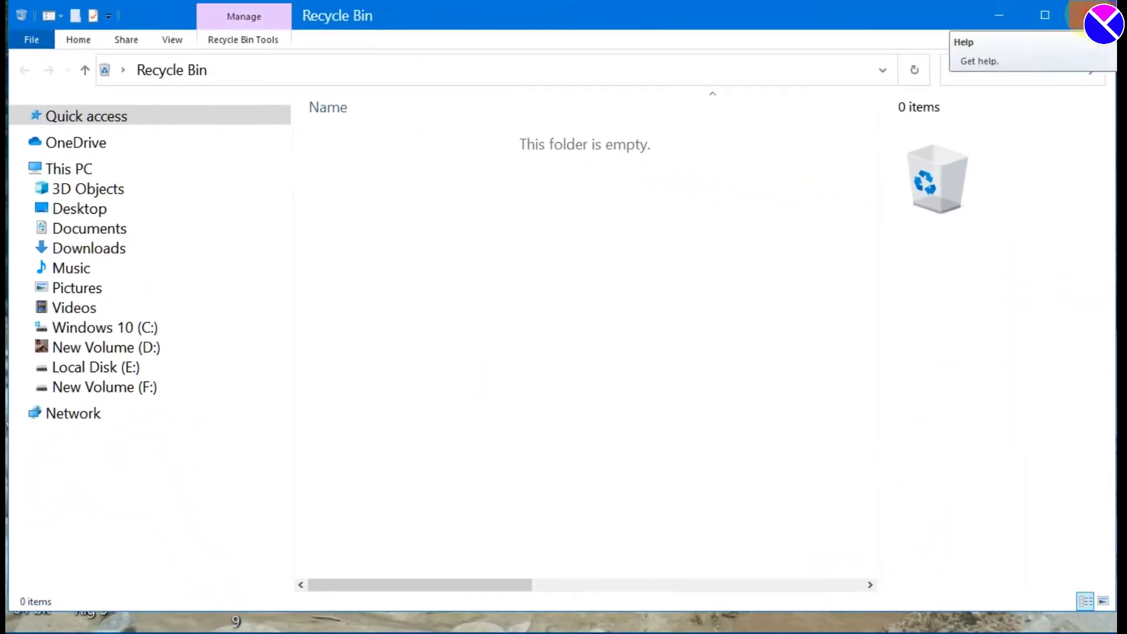
pyautogui.click(1093, 15)
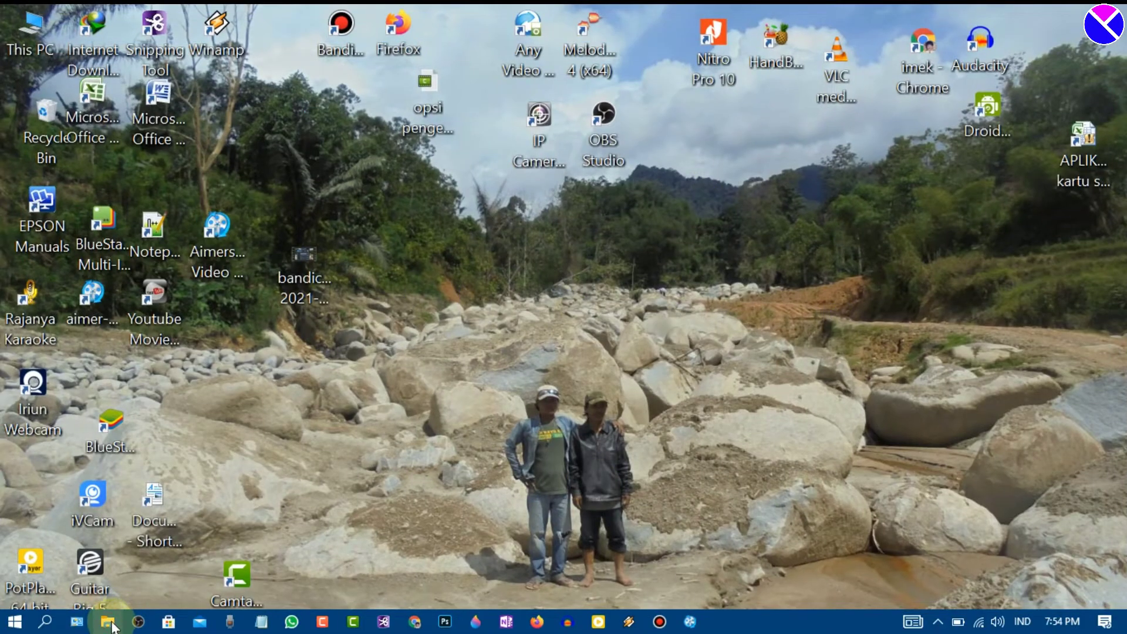
# Extract the EaseUS Data Recovery Wizard Technician.11.9.0.kuyhAa.Me archive in Downloads > Compressed into a folder of the same name.
pyautogui.click(109, 624)
pyautogui.click(120, 411)
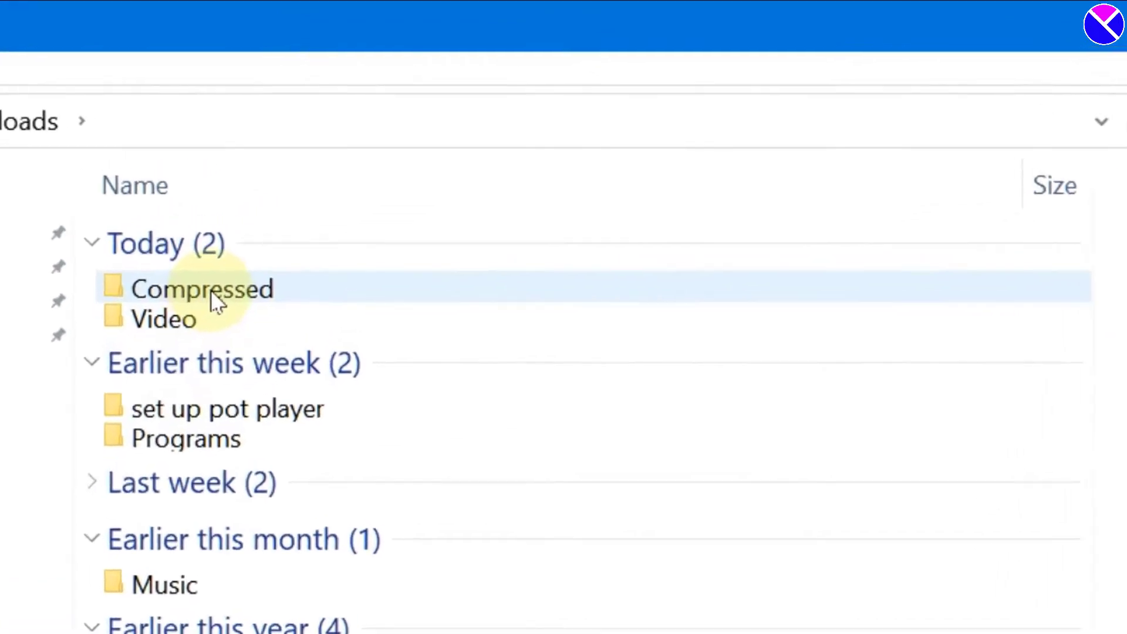
pyautogui.doubleClick(210, 290)
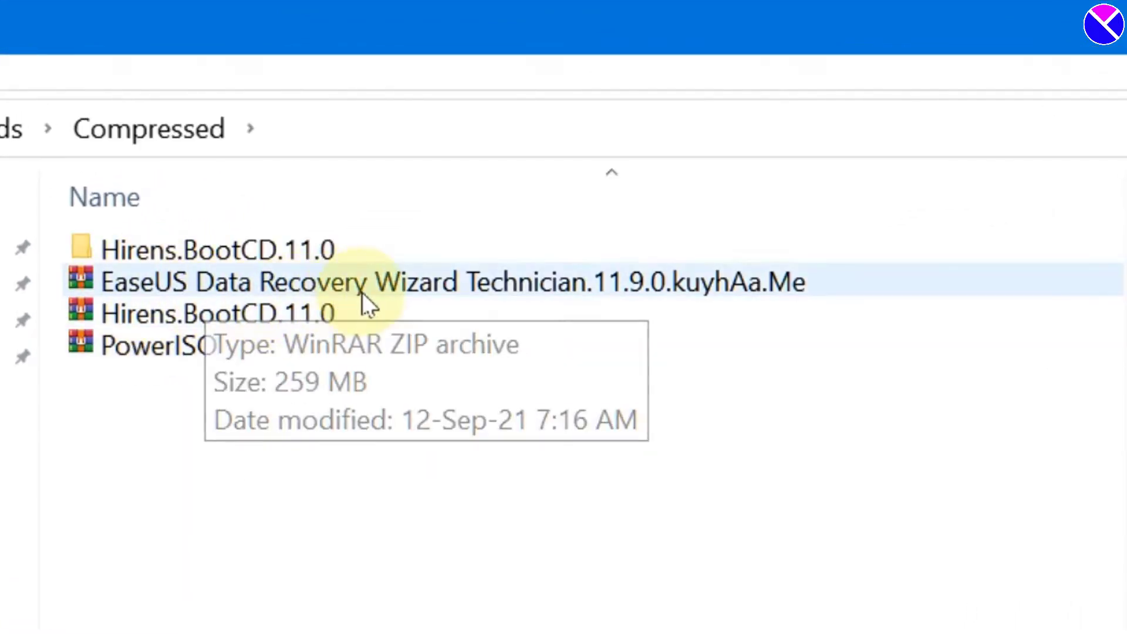
pyautogui.rightClick(405, 284)
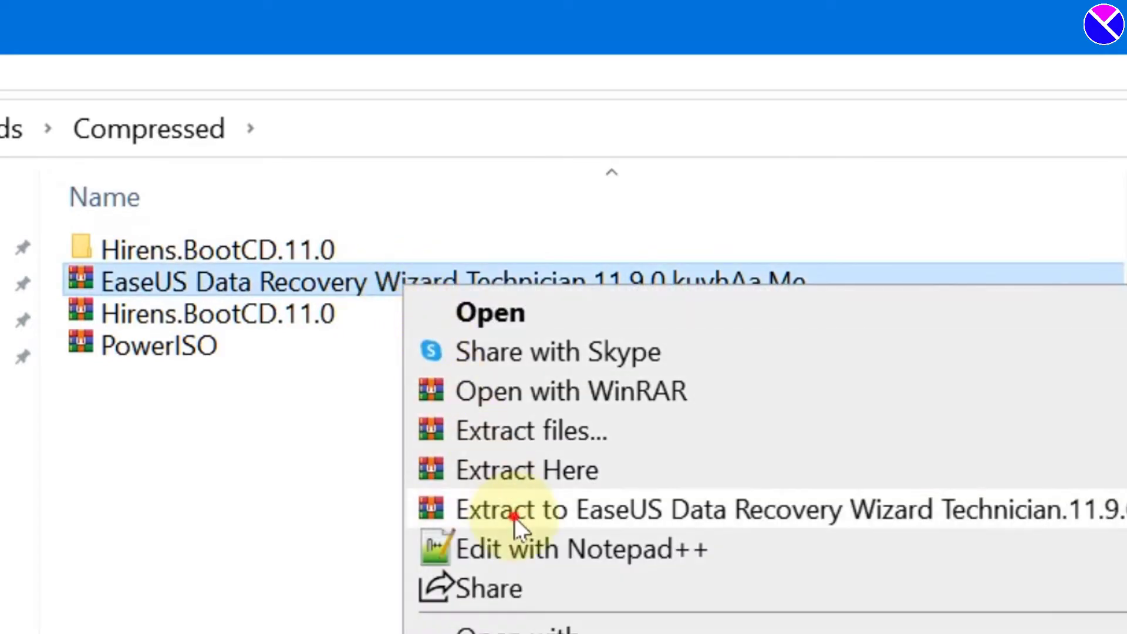
pyautogui.click(515, 517)
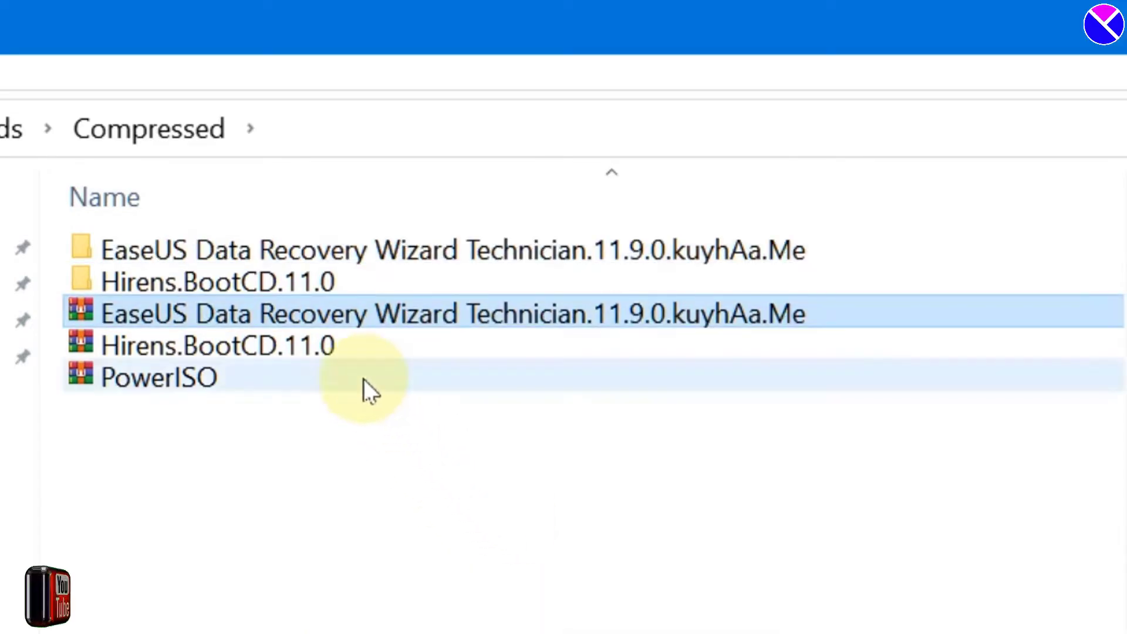
# Run the drw.kuyhAa.Me installer from the extracted EaseUS folder's inner folder as administrator.
pyautogui.doubleClick(345, 250)
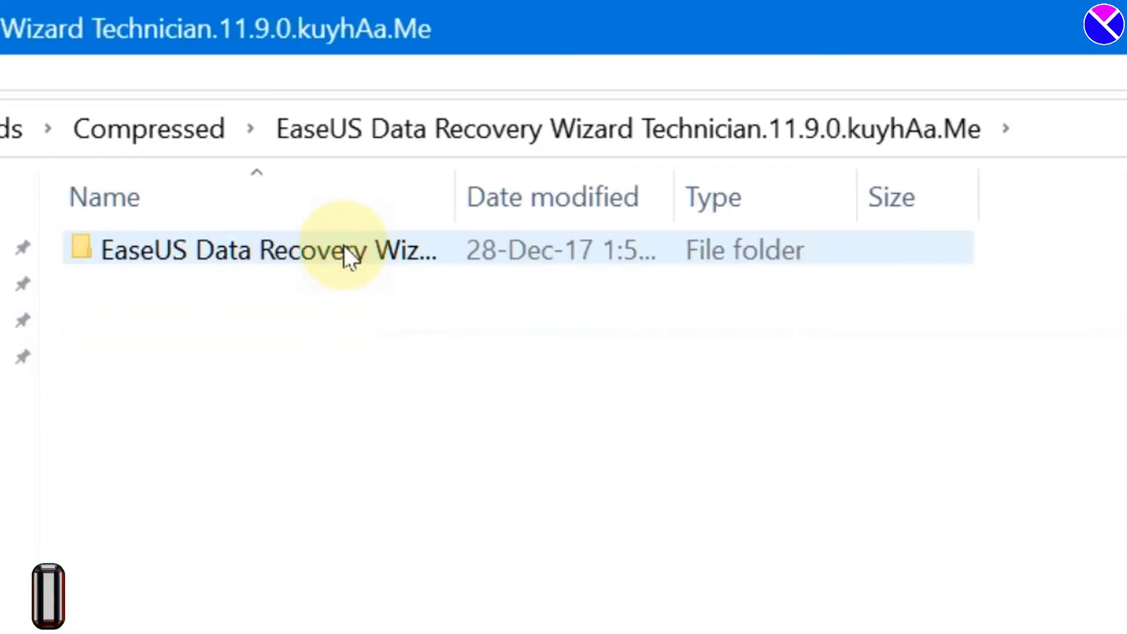
pyautogui.doubleClick(258, 253)
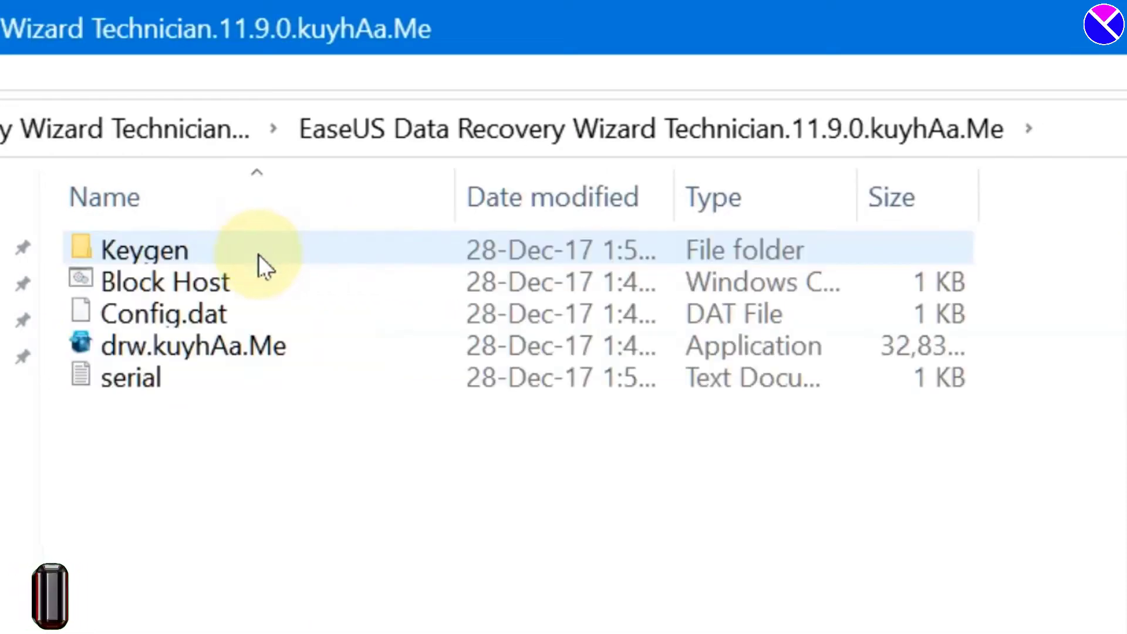
pyautogui.moveTo(158, 353)
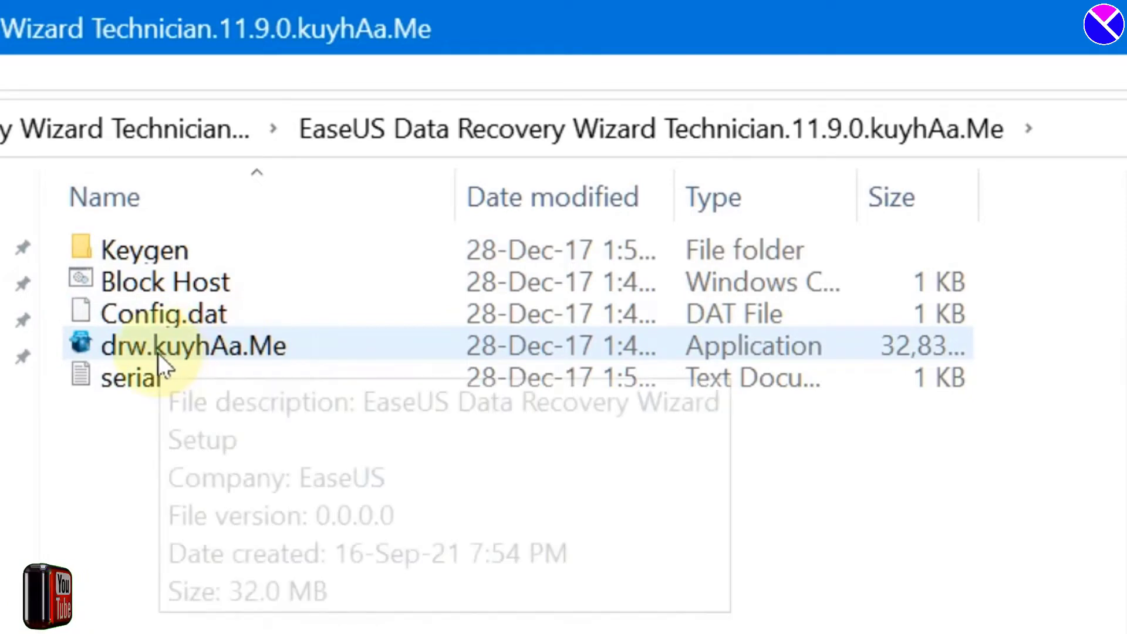
pyautogui.click(199, 343)
pyautogui.rightClick(199, 343)
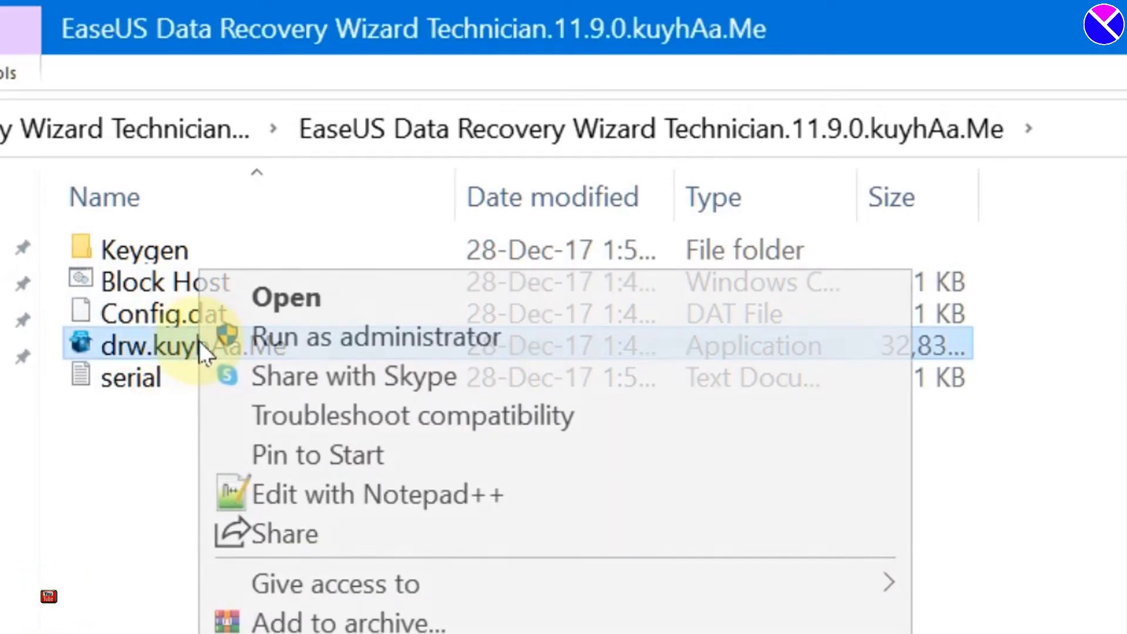
pyautogui.click(301, 338)
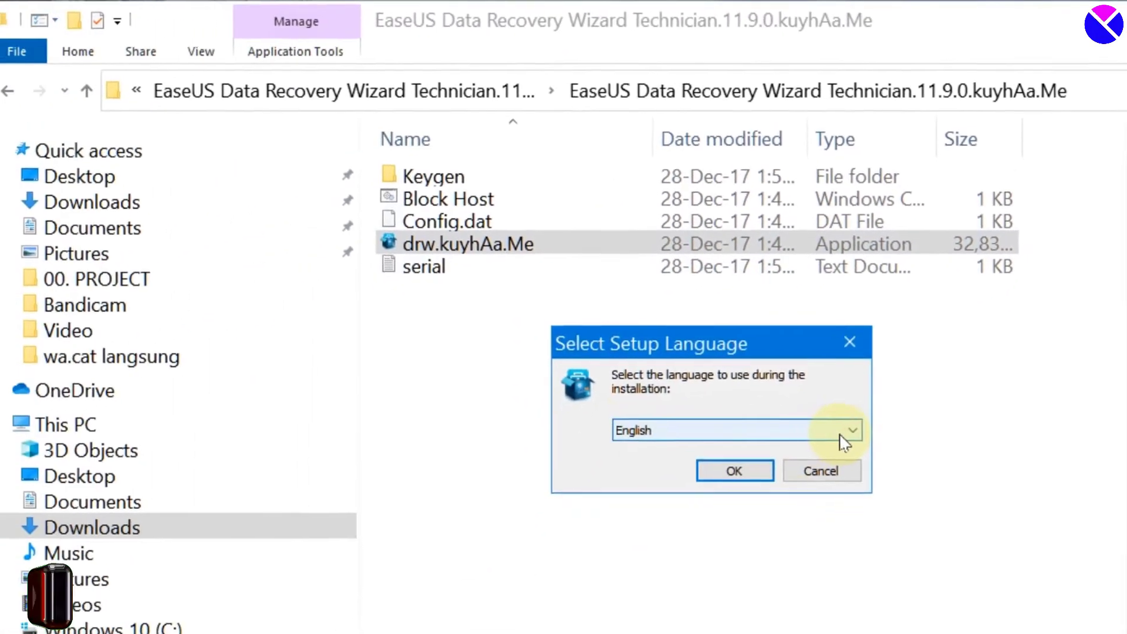
# Set the setup language to Indonesian and start the installation wizard.
pyautogui.click(770, 543)
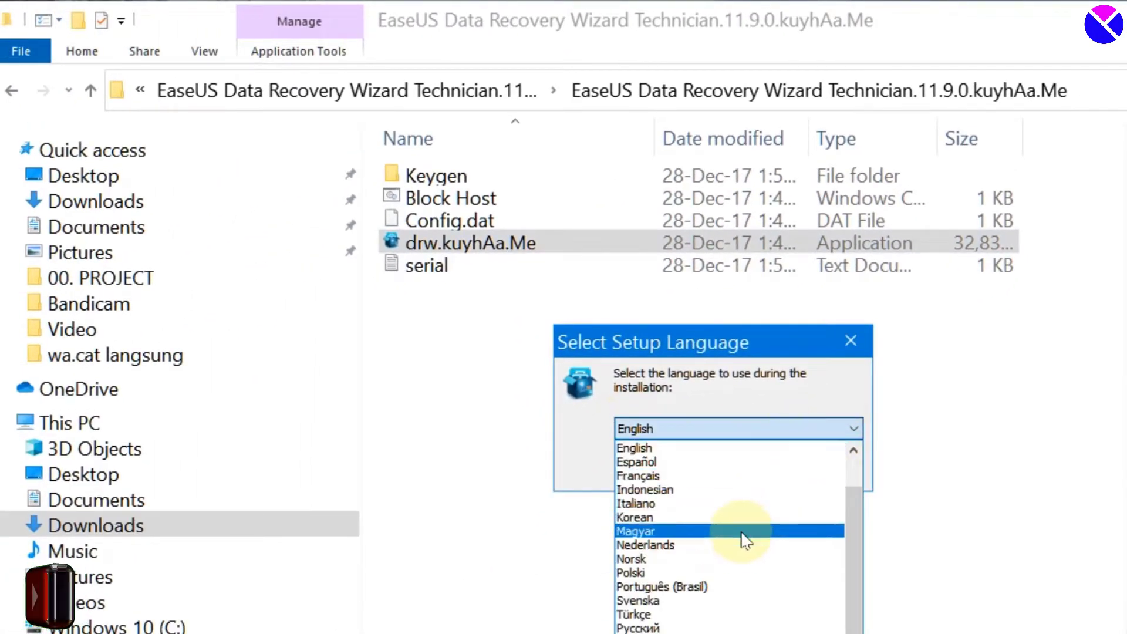
pyautogui.click(716, 490)
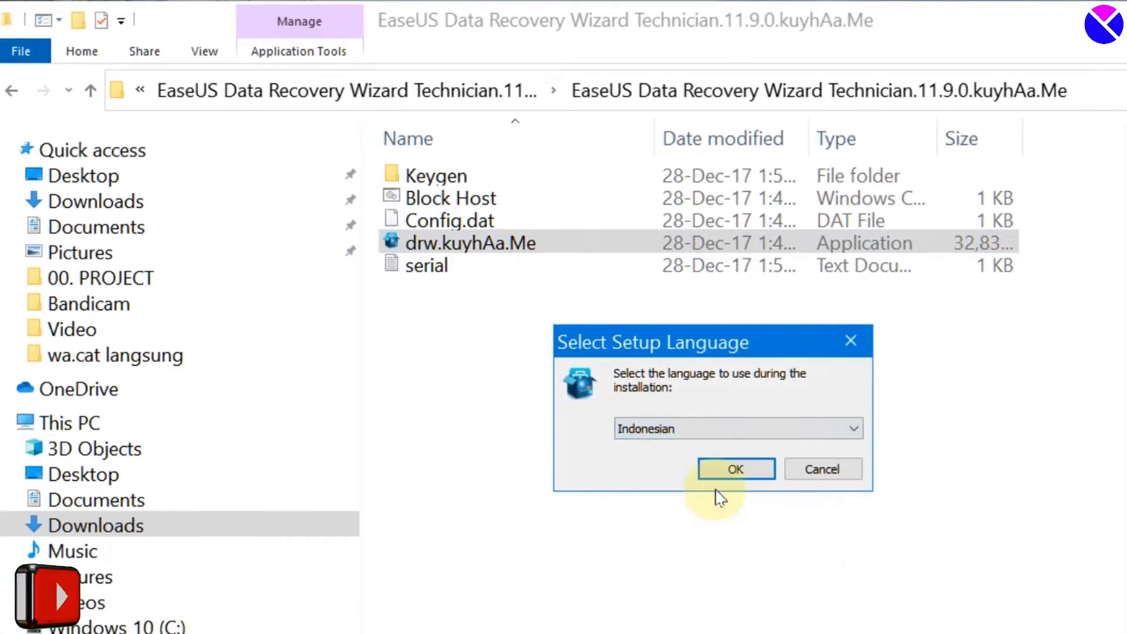
pyautogui.click(741, 470)
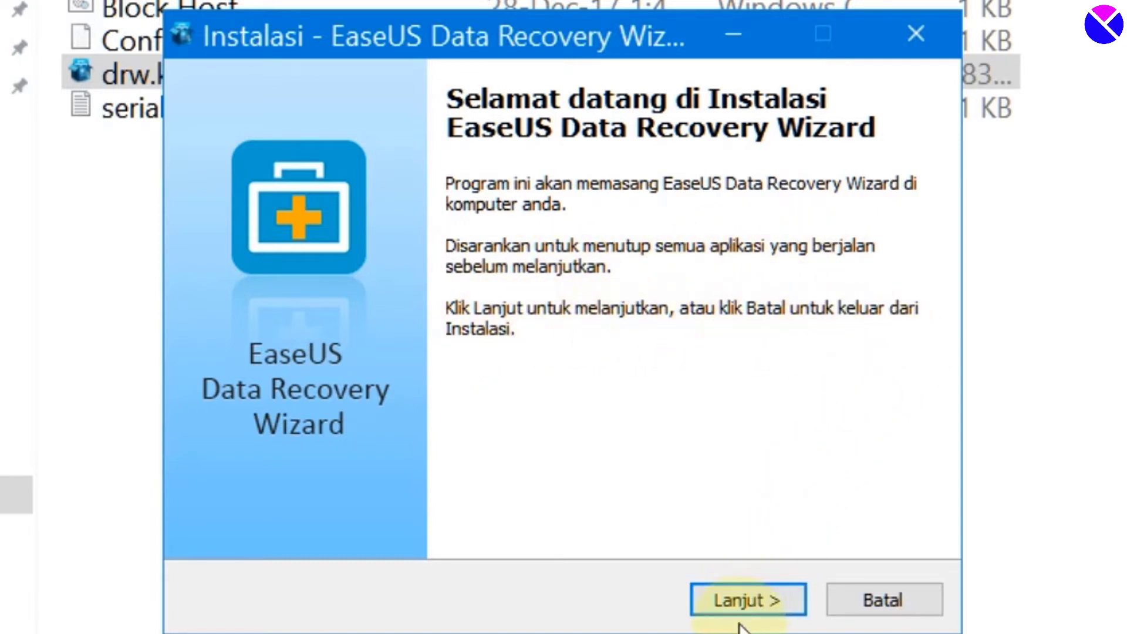
# Accept the license and install EaseUS Data Recovery Wizard with the default install folder, Start Menu folder and desktop shortcut.
pyautogui.click(752, 601)
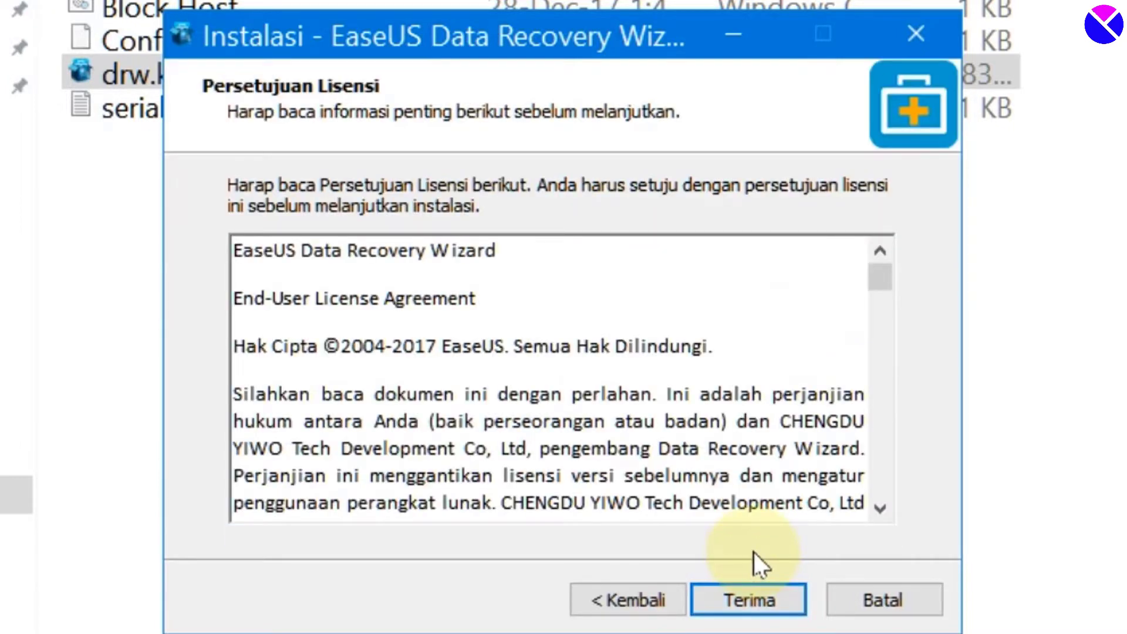
pyautogui.click(759, 610)
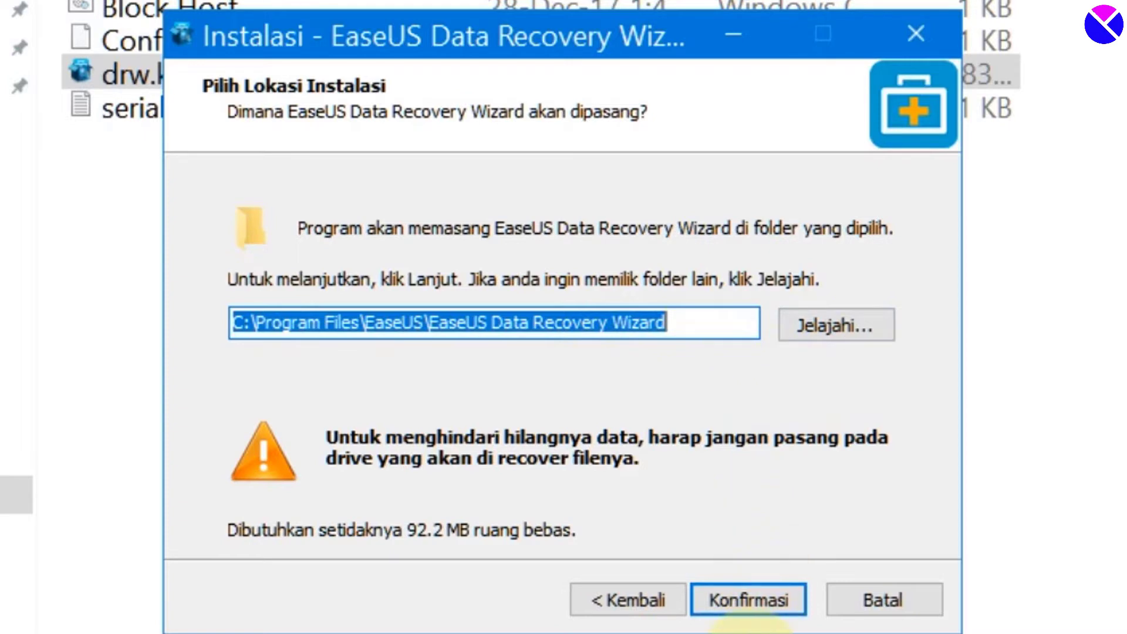
pyautogui.click(724, 605)
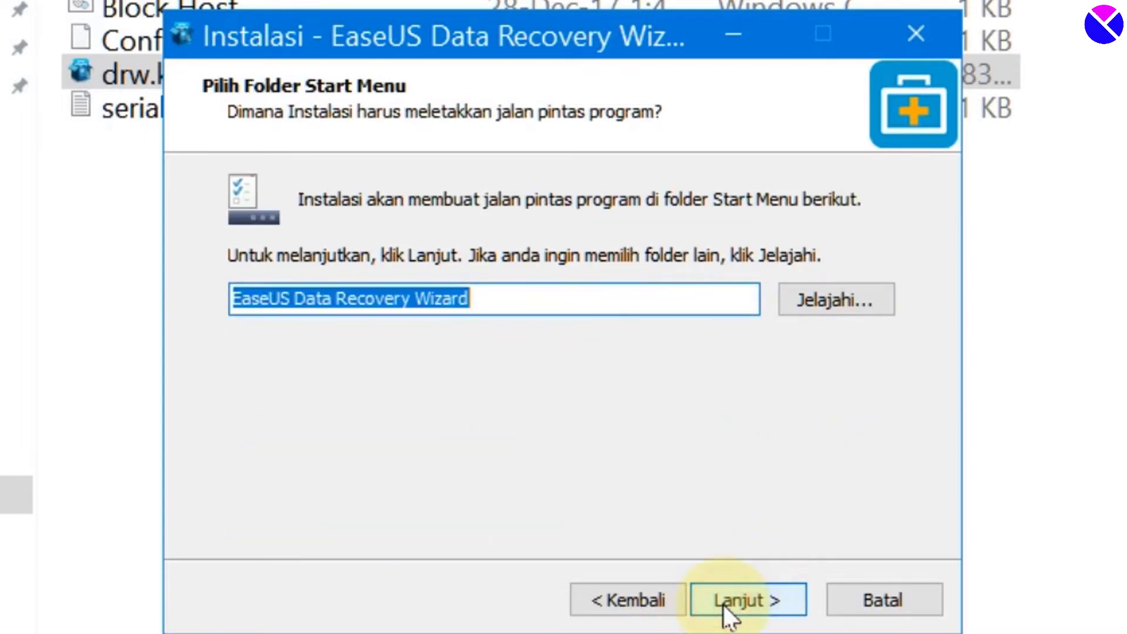
pyautogui.click(747, 600)
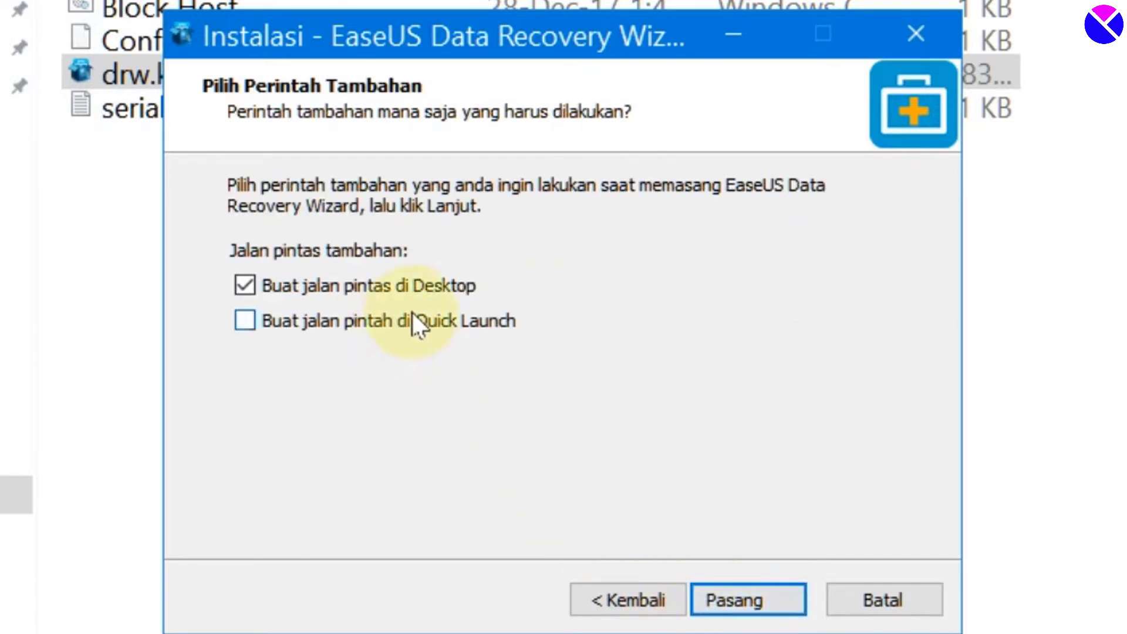
pyautogui.click(736, 604)
pyautogui.click(736, 603)
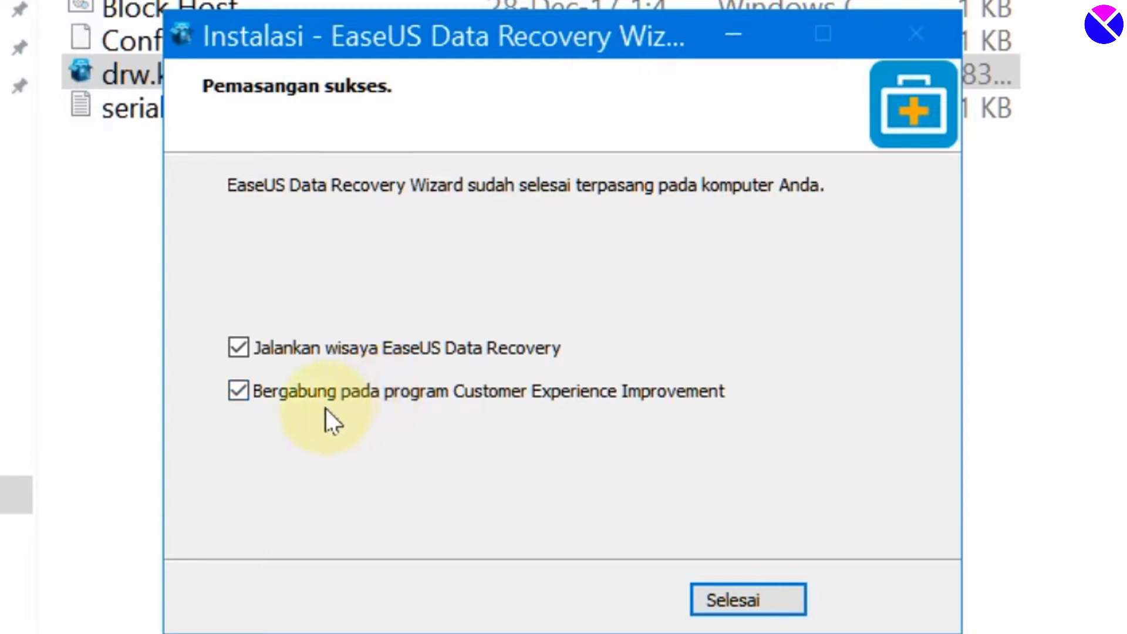
# Finish the setup with launching the wizard and the Customer Experience Improvement program both unchecked, and close the thank-you web page.
pyautogui.click(239, 349)
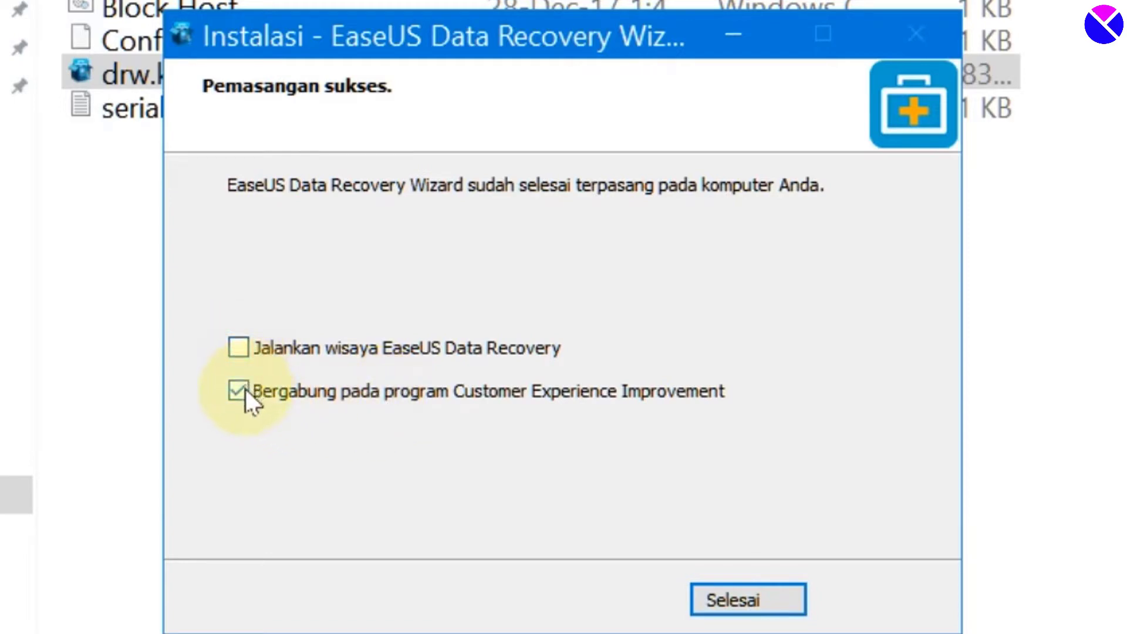
pyautogui.click(245, 390)
pyautogui.click(738, 607)
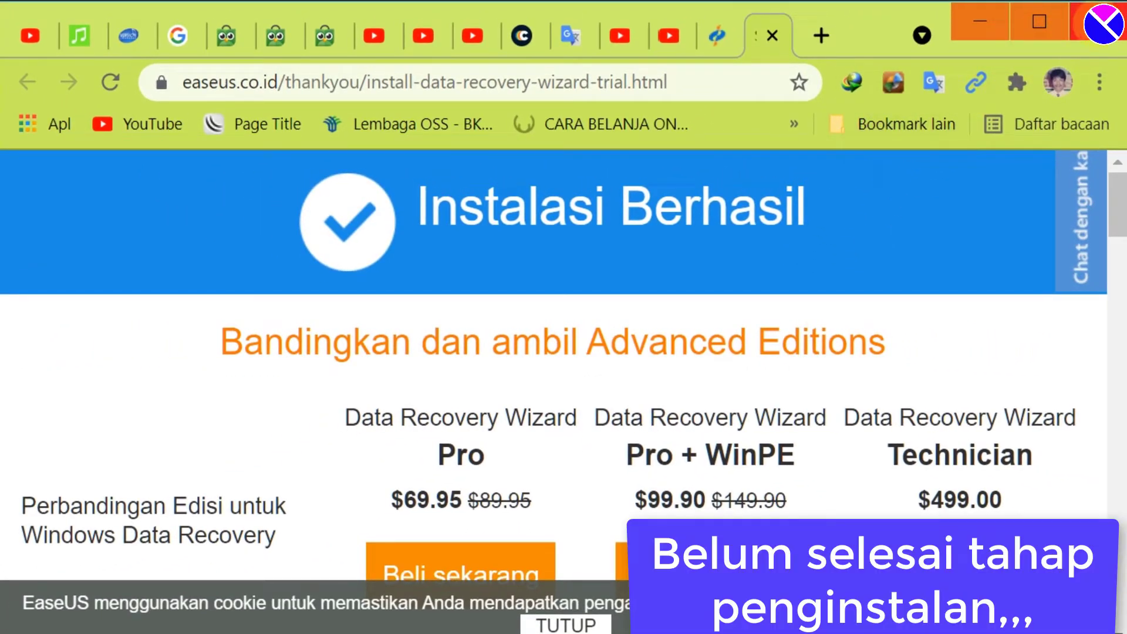
pyautogui.click(1098, 20)
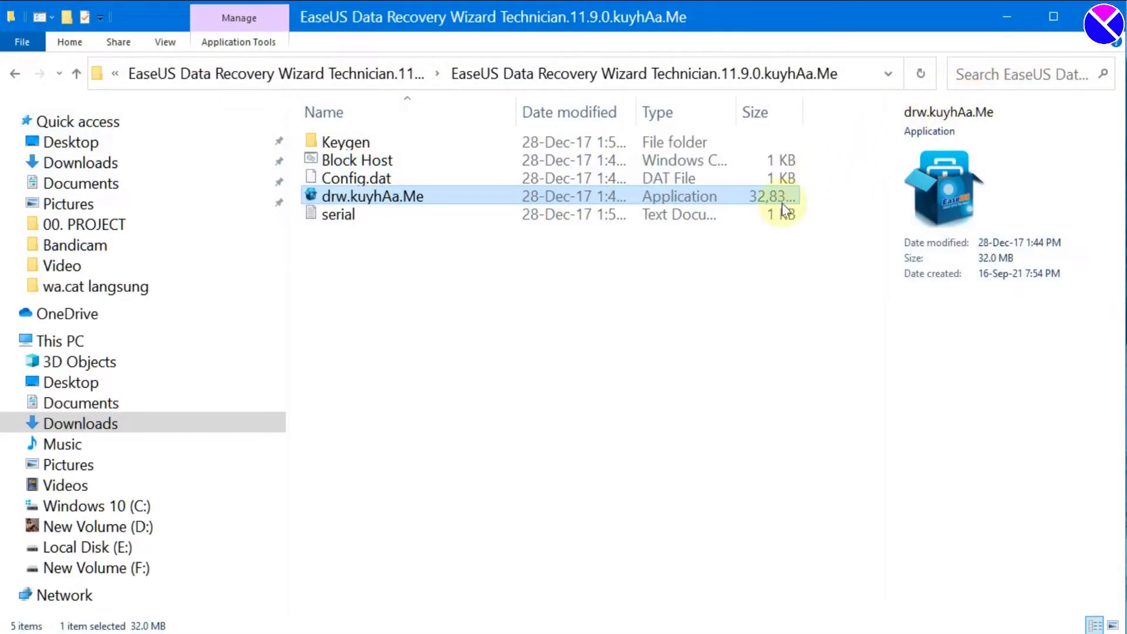
# Copy the Config.dat file from the extracted EaseUS Data Recovery Wizard Technician folder.
pyautogui.click(662, 491)
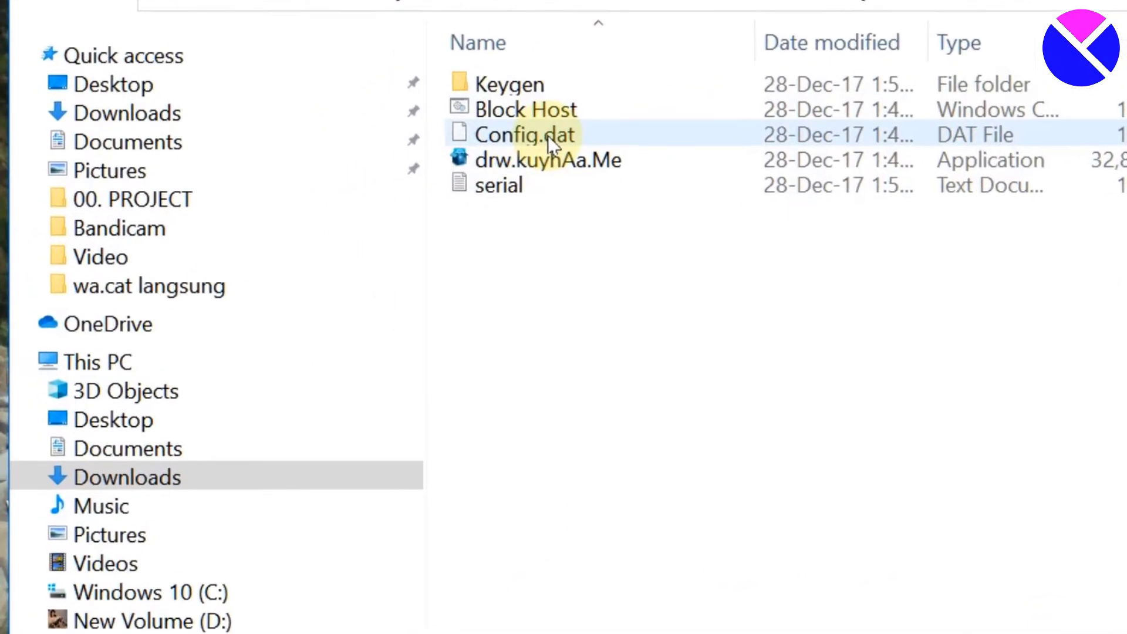
pyautogui.click(549, 136)
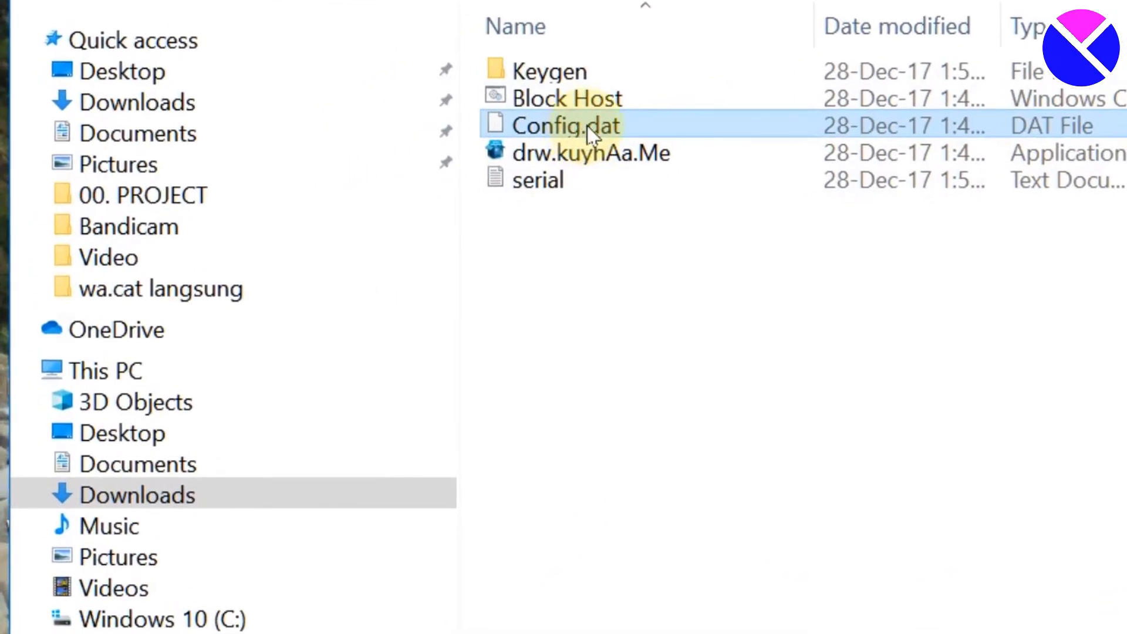
pyautogui.rightClick(595, 122)
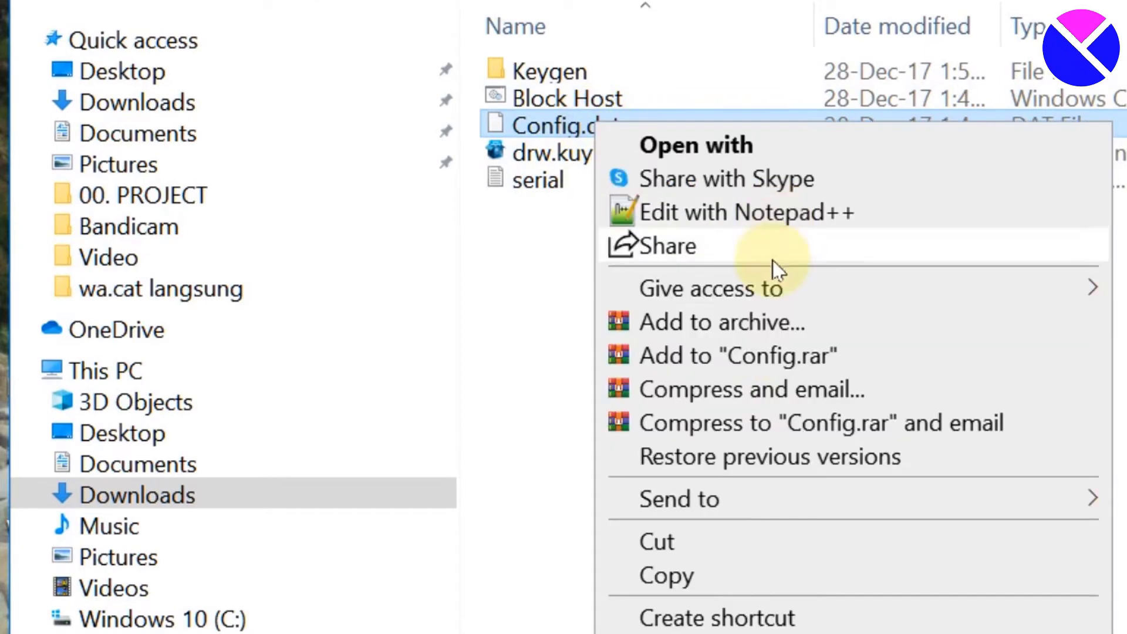
pyautogui.click(673, 576)
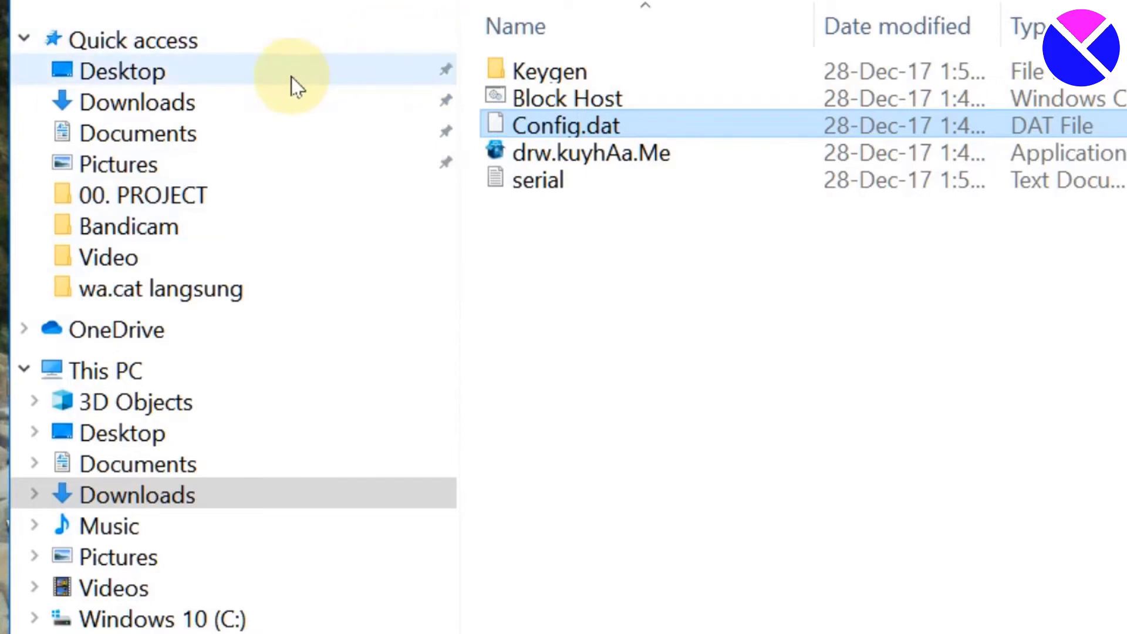
# Paste Config.dat into C:\Program Files\EaseUS\EaseUS Data Recovery Wizard, replacing the file already in the destination.
pyautogui.click(33, 619)
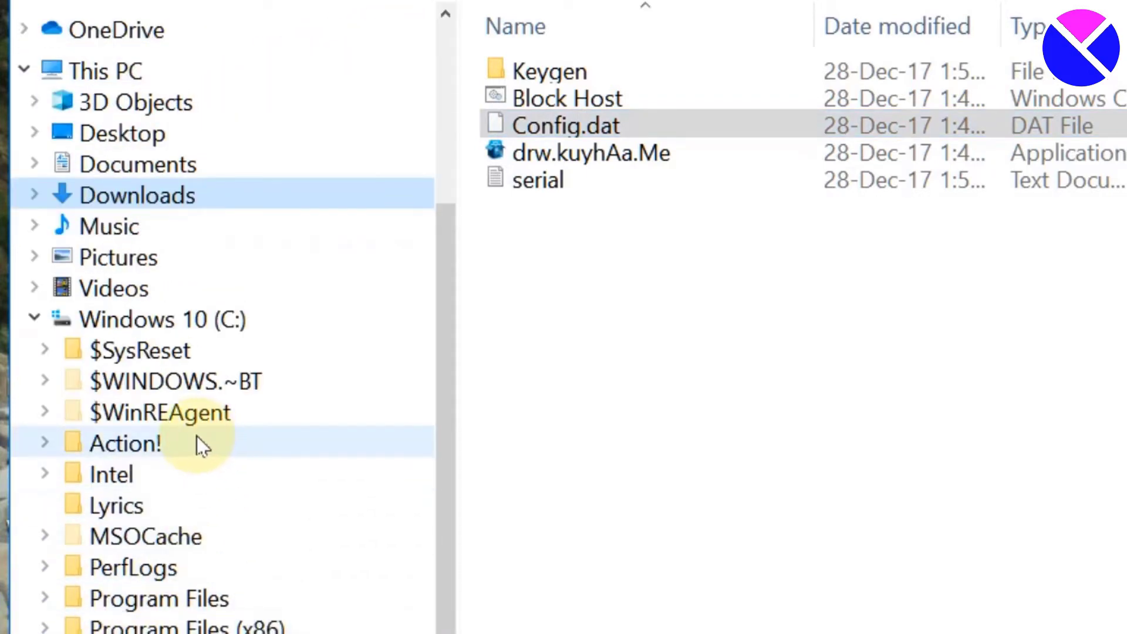
pyautogui.click(118, 598)
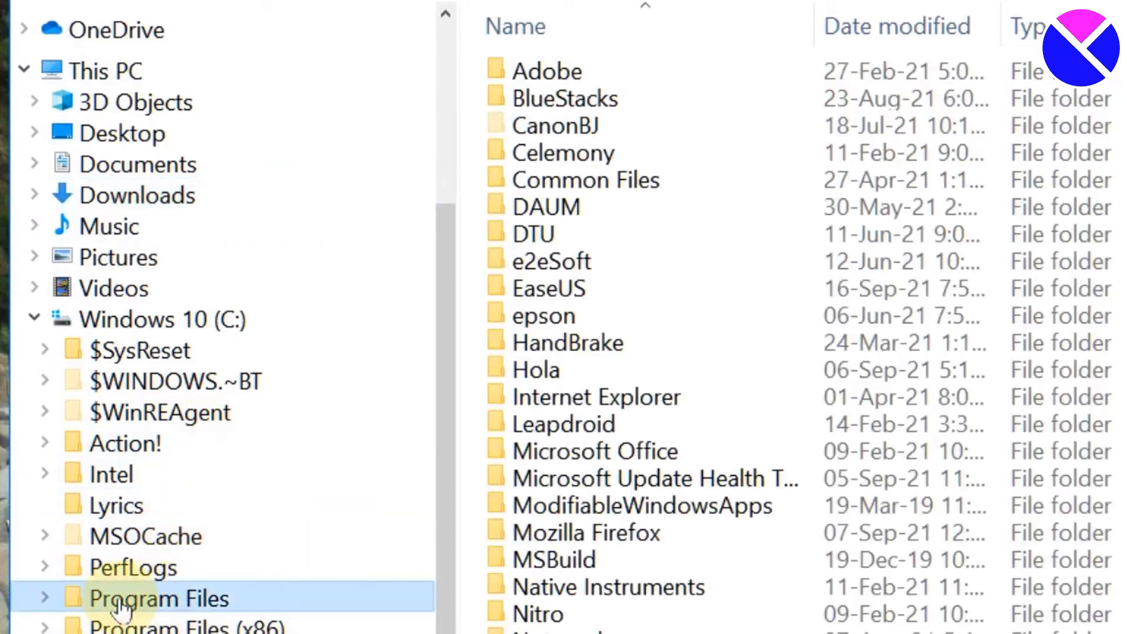
pyautogui.doubleClick(591, 292)
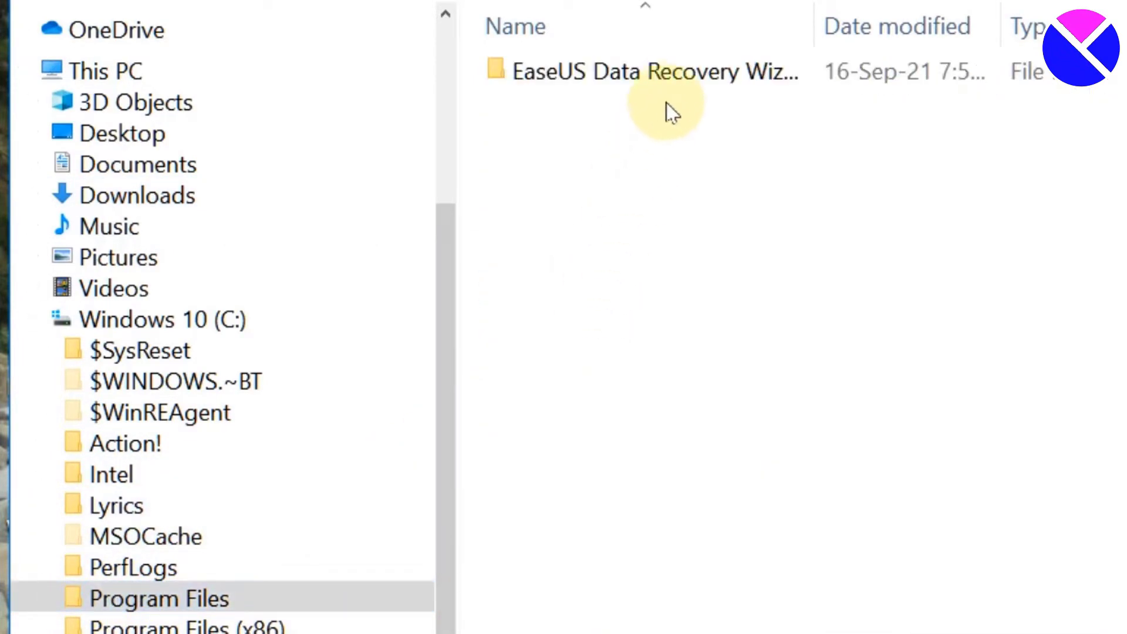
pyautogui.doubleClick(680, 73)
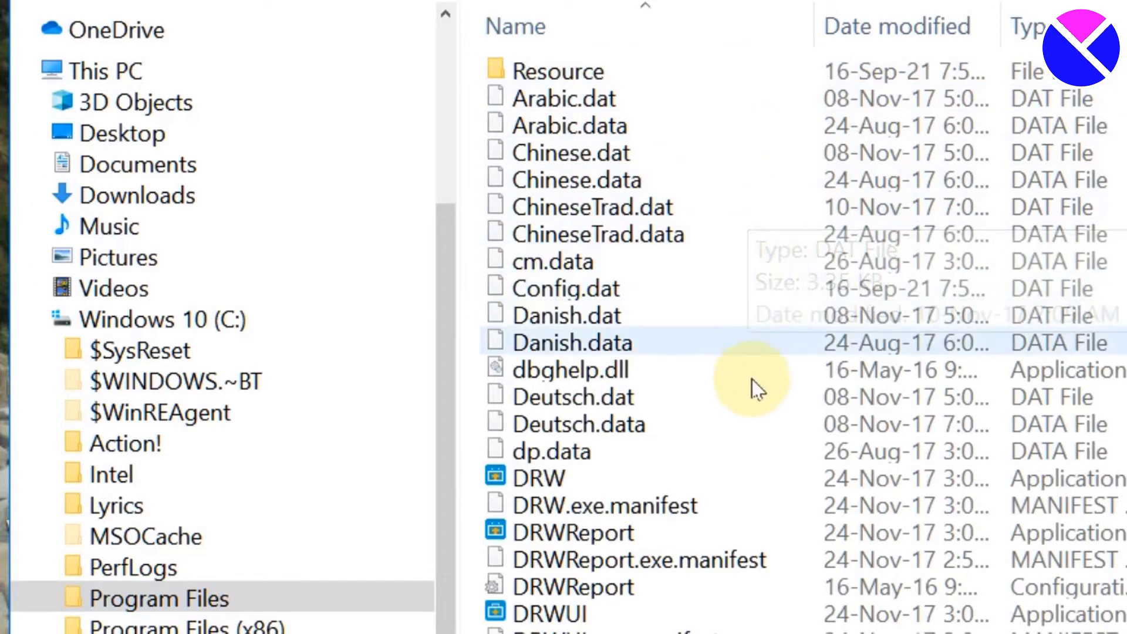
pyautogui.rightClick(744, 290)
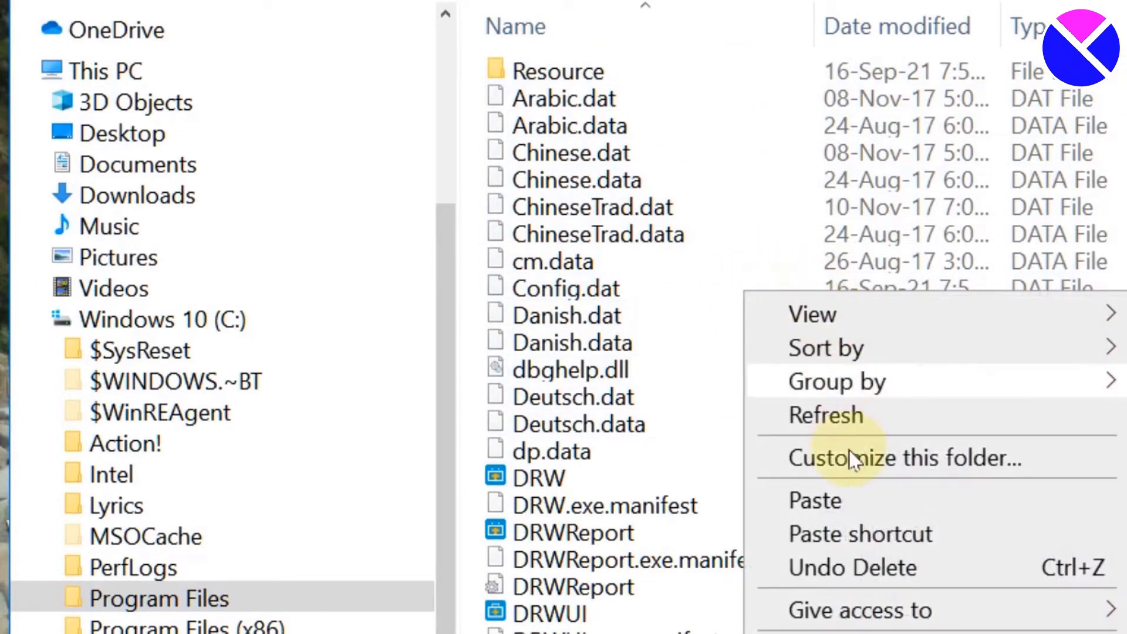
pyautogui.click(827, 505)
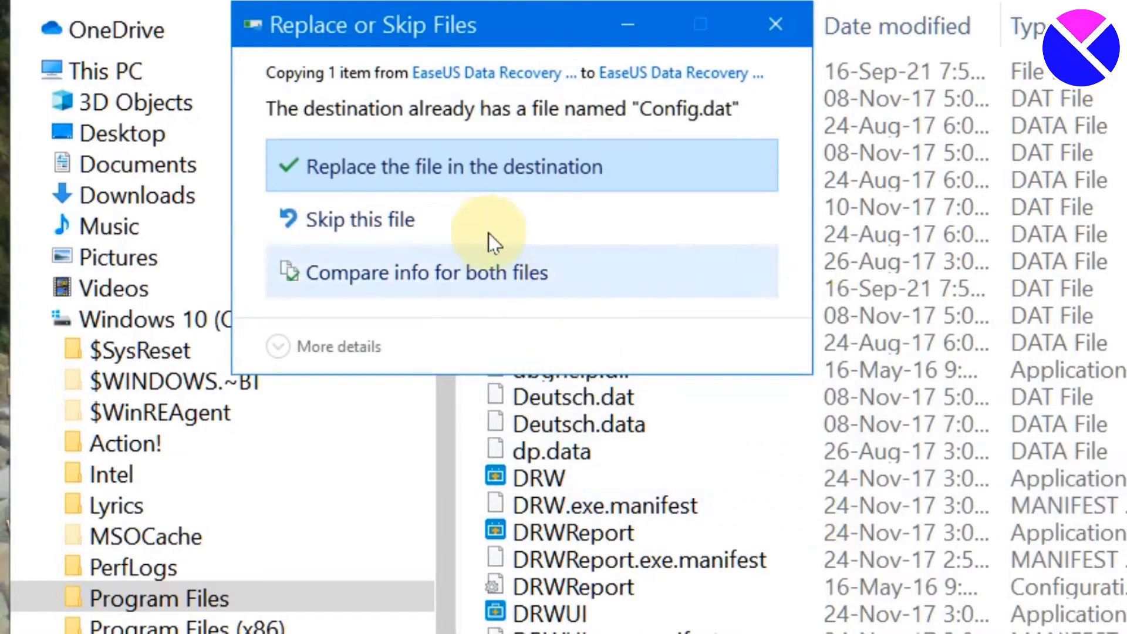
pyautogui.click(477, 166)
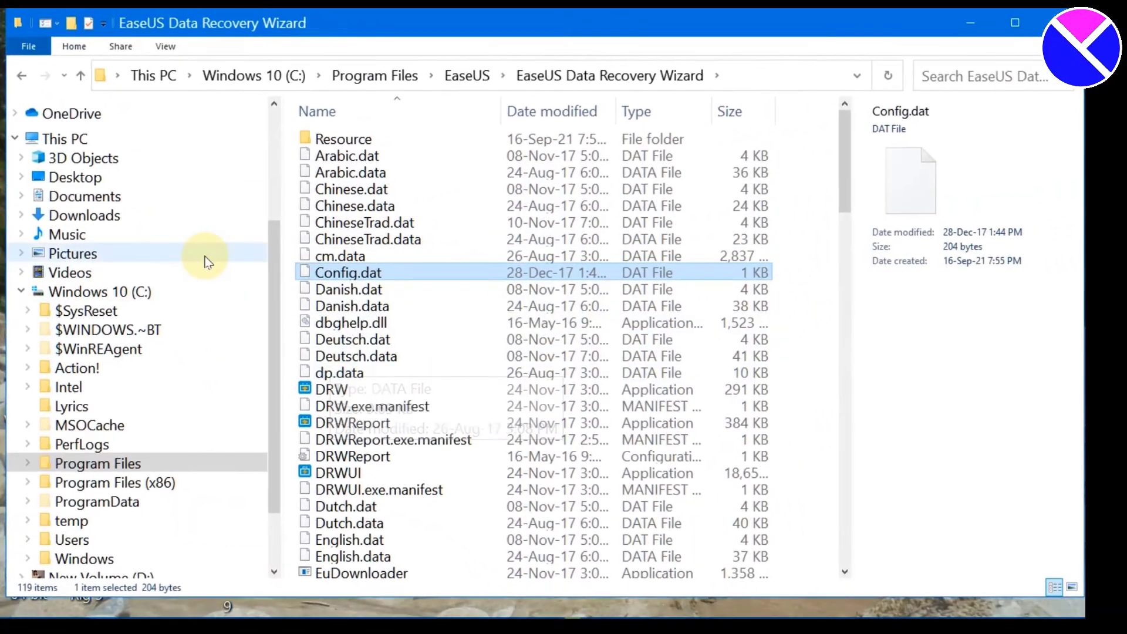
# Return to the extracted installer folder and open the Serial text file inside its Keygen folder.
pyautogui.click(23, 76)
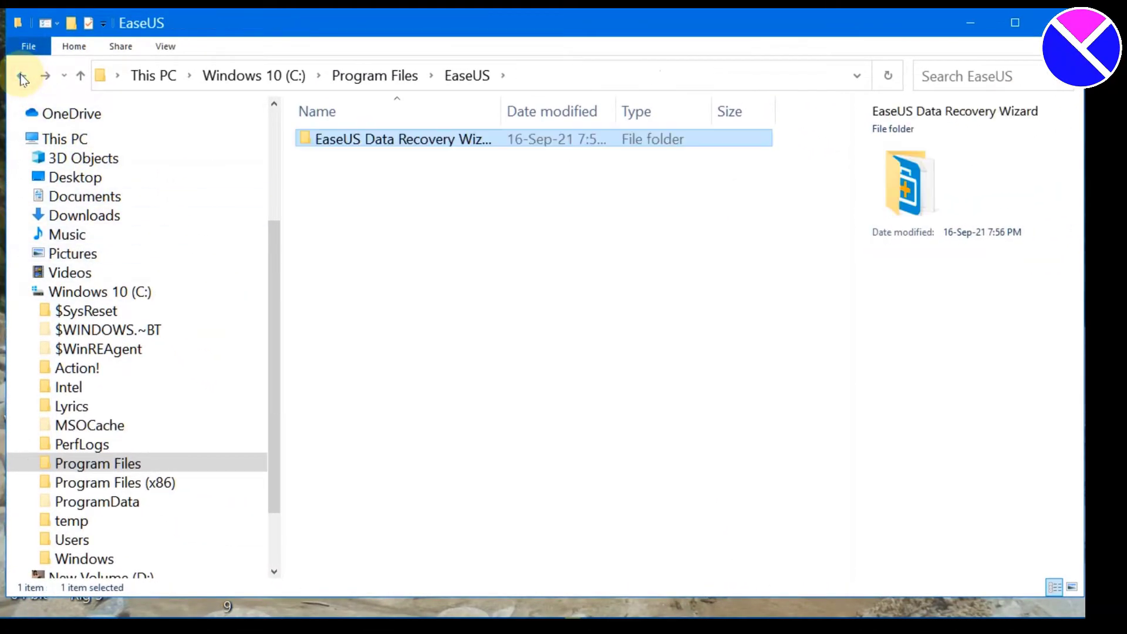
pyautogui.click(22, 77)
pyautogui.click(21, 76)
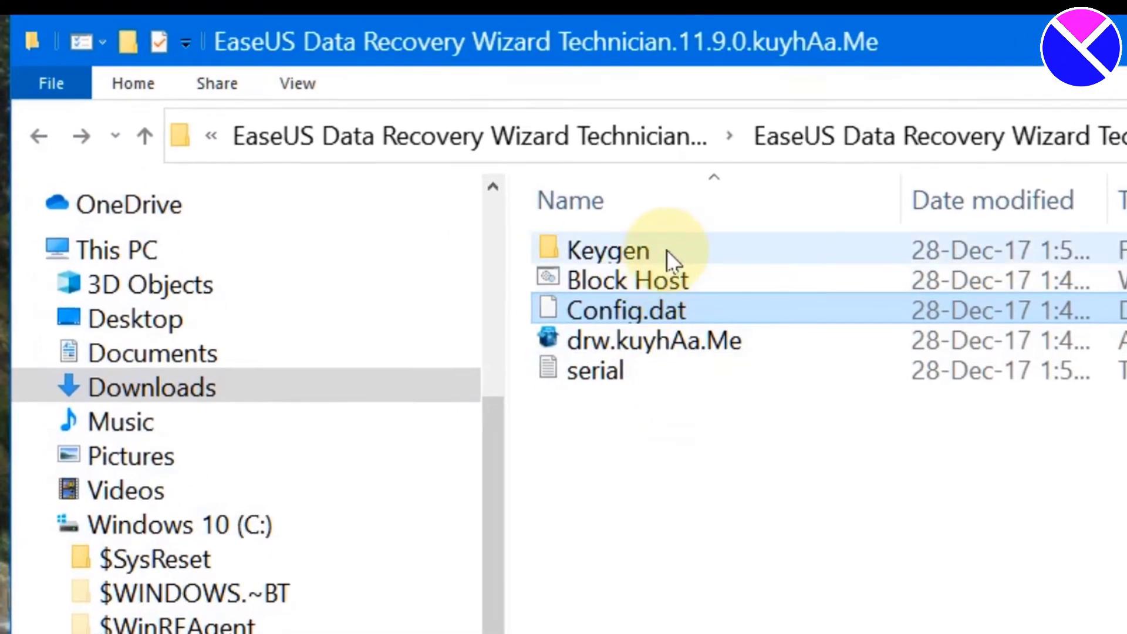
pyautogui.doubleClick(667, 249)
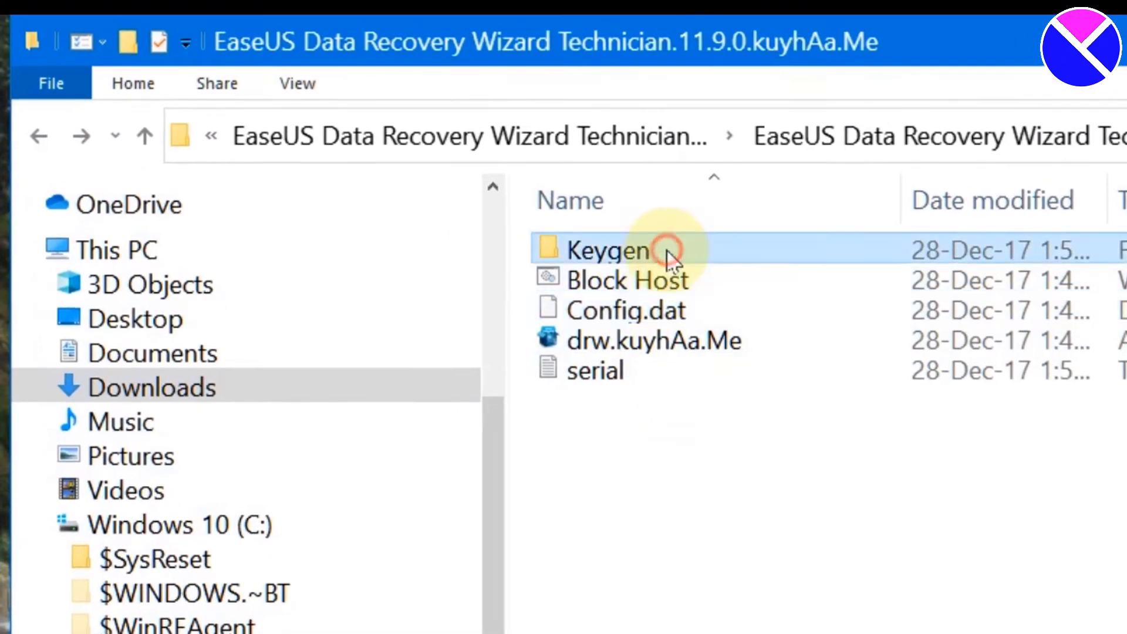
pyautogui.doubleClick(717, 284)
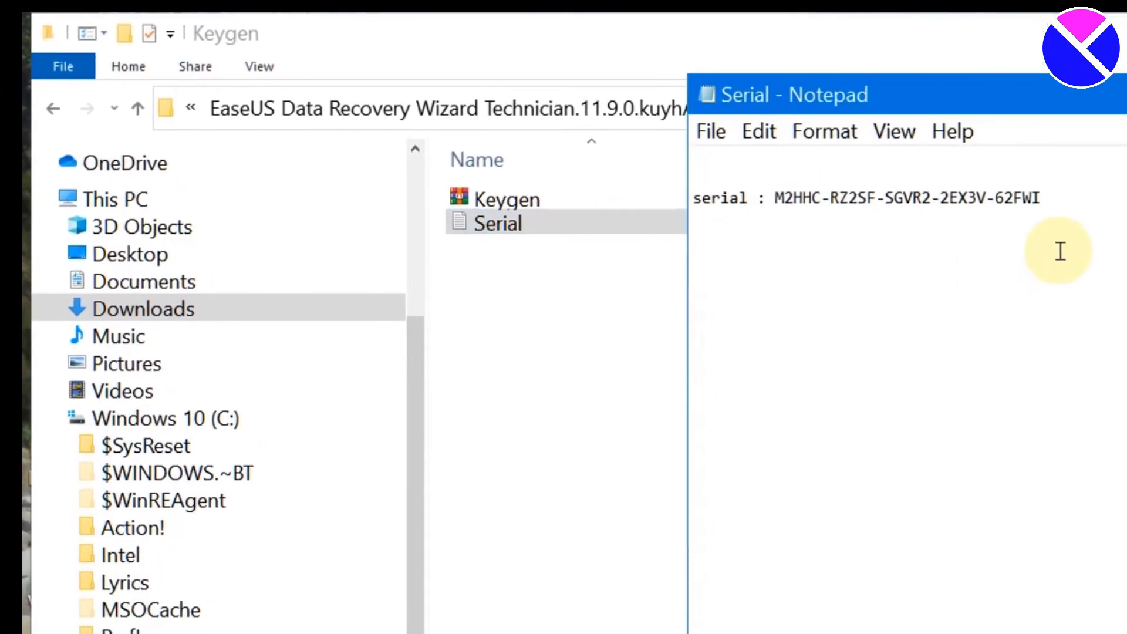
# Copy the license serial from the text file, and close both Notepad and the Keygen folder window.
pyautogui.moveTo(1049, 203); pyautogui.dragTo(784, 211)
pyautogui.doubleClick(783, 205)
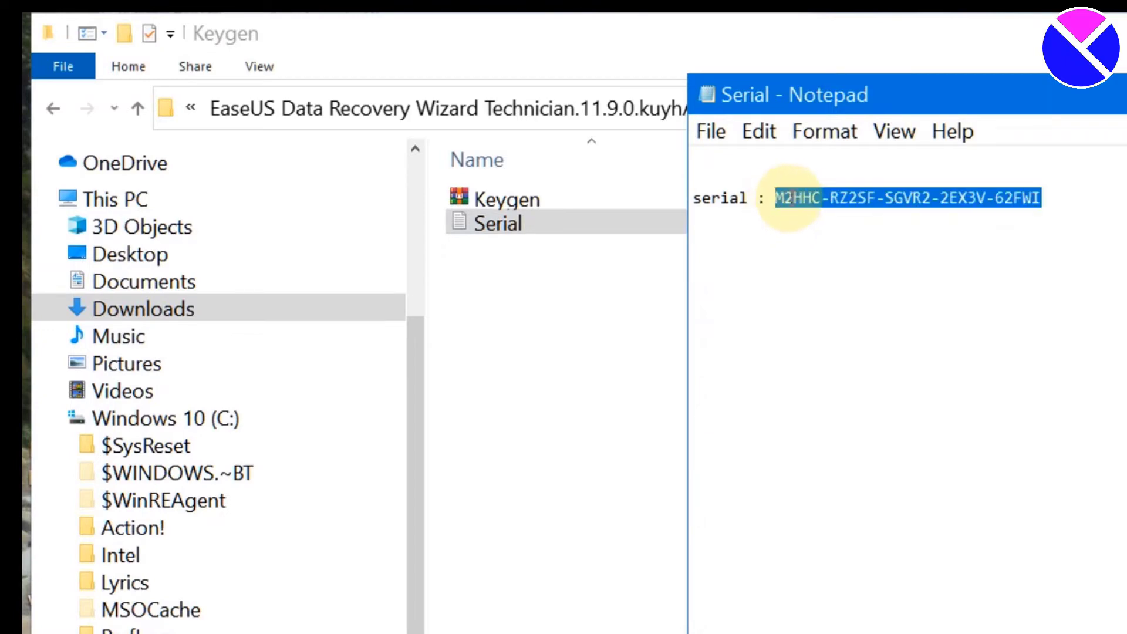
pyautogui.rightClick(801, 200)
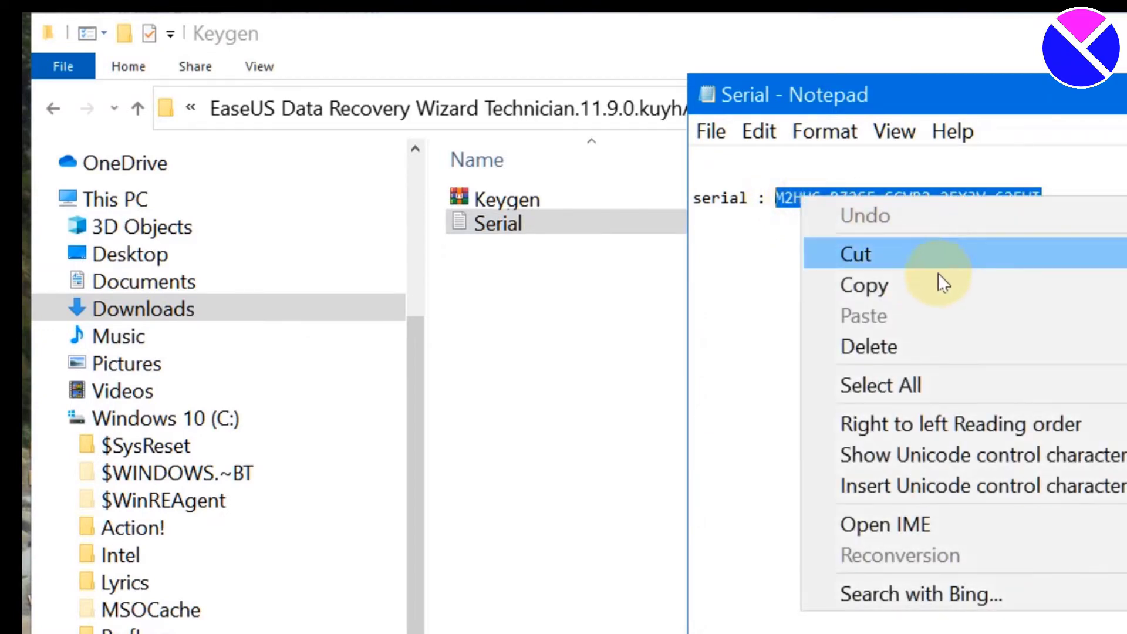
pyautogui.click(879, 281)
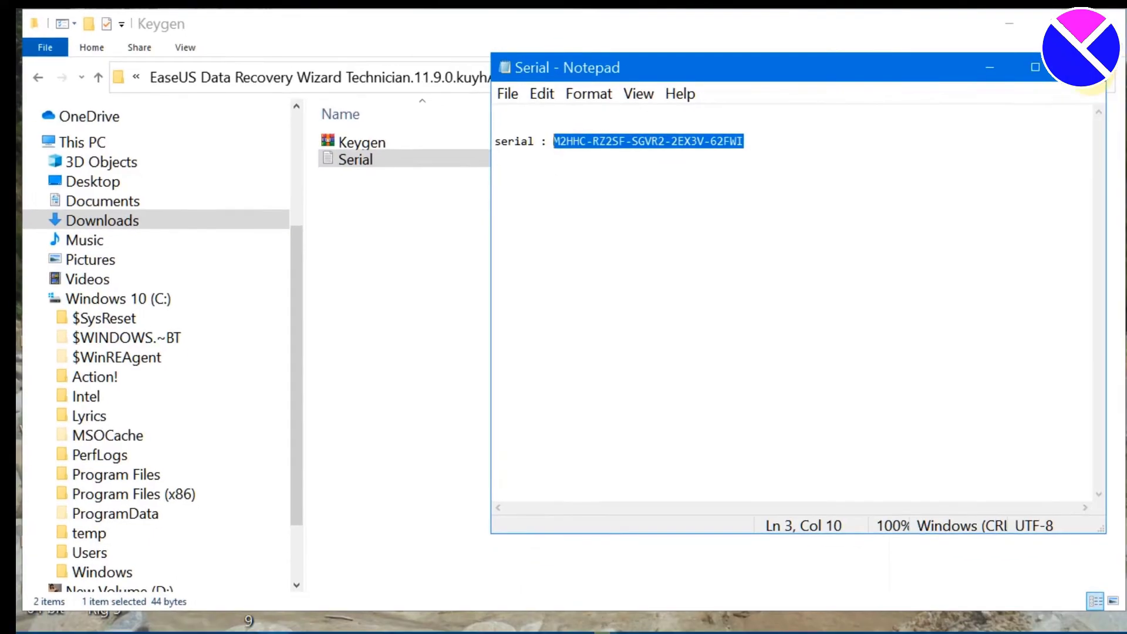
pyautogui.hotkey('alt', 'F4')
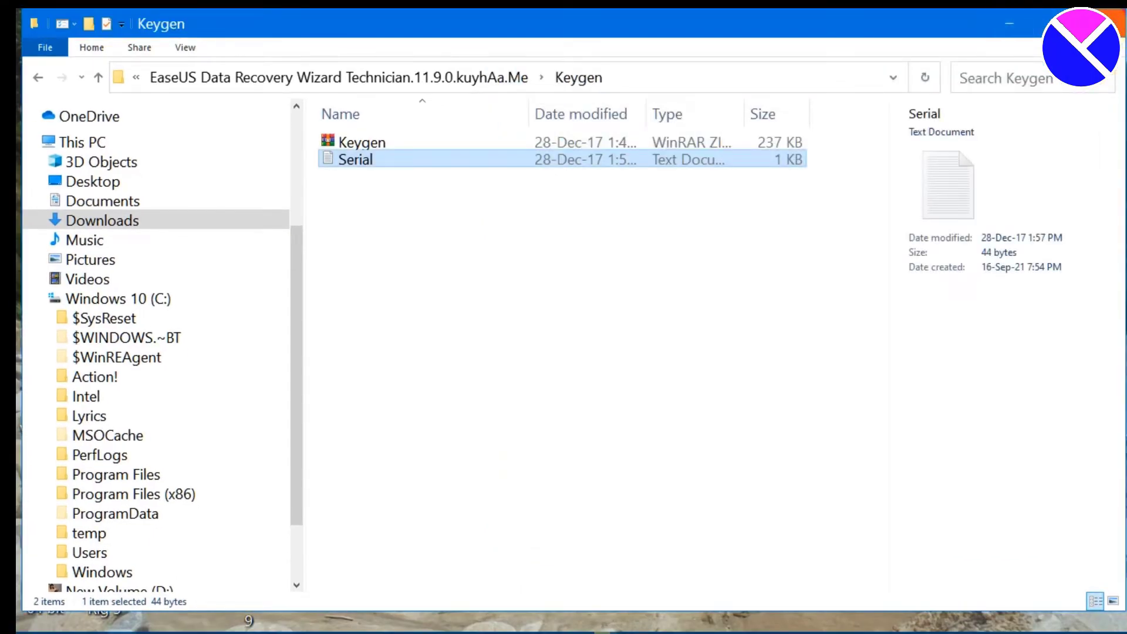
pyautogui.hotkey('alt', 'F4')
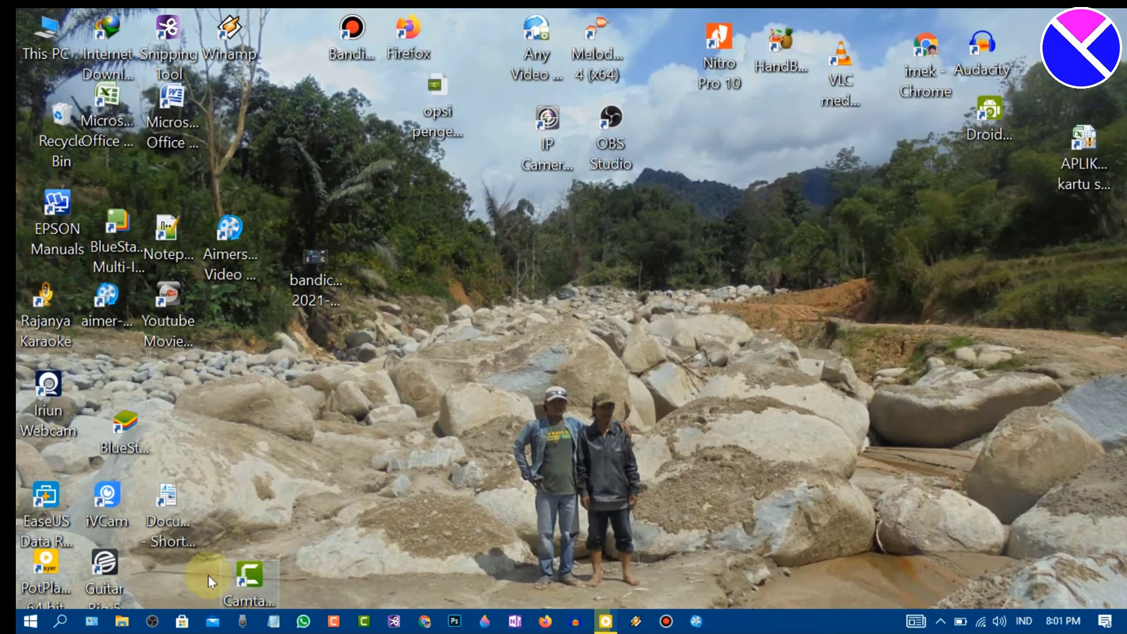
# Move the EaseUS Data Recovery Wizard shortcut to an empty area of the desktop and launch the program.
pyautogui.moveTo(40, 507); pyautogui.dragTo(791, 233)
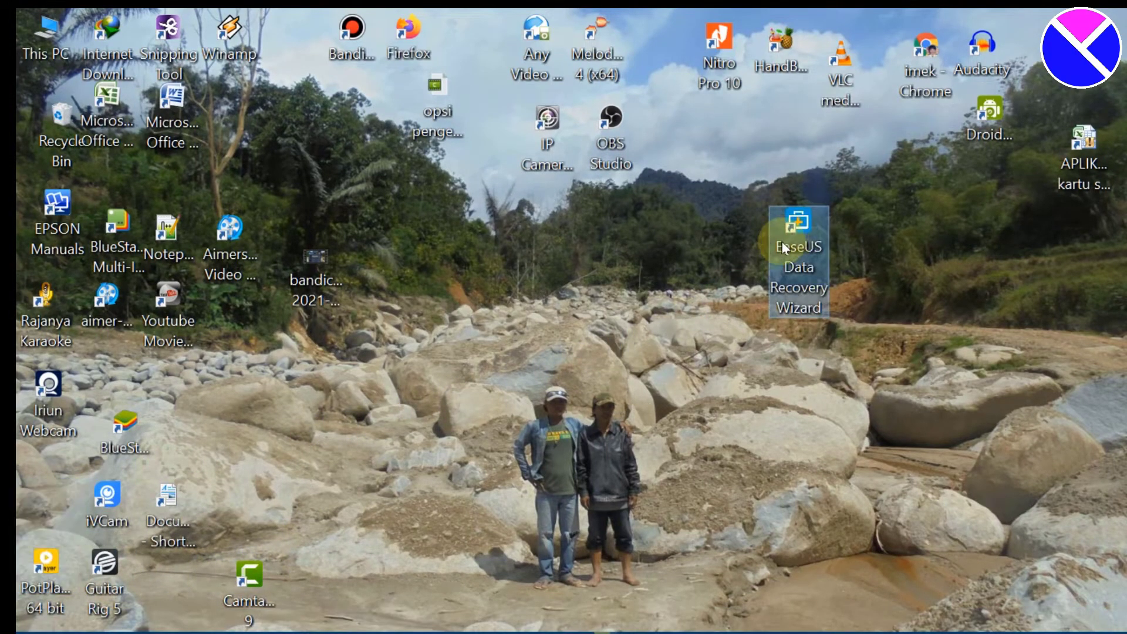
pyautogui.doubleClick(801, 240)
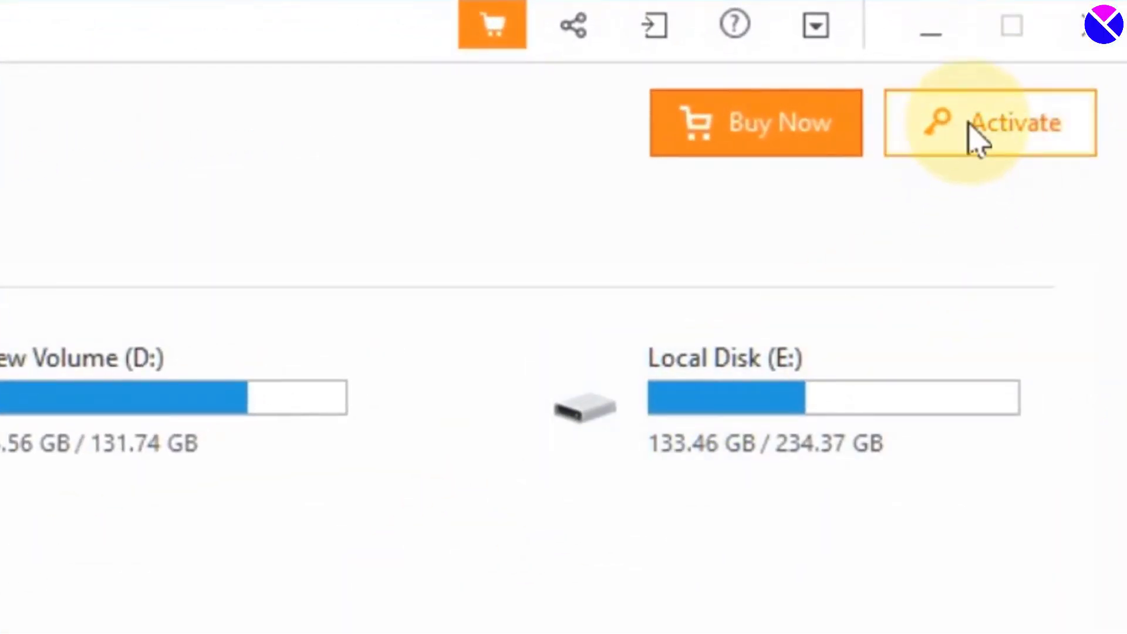
# Activate the trial version by pasting the copied license code, and dismiss the activation dialog.
pyautogui.click(984, 136)
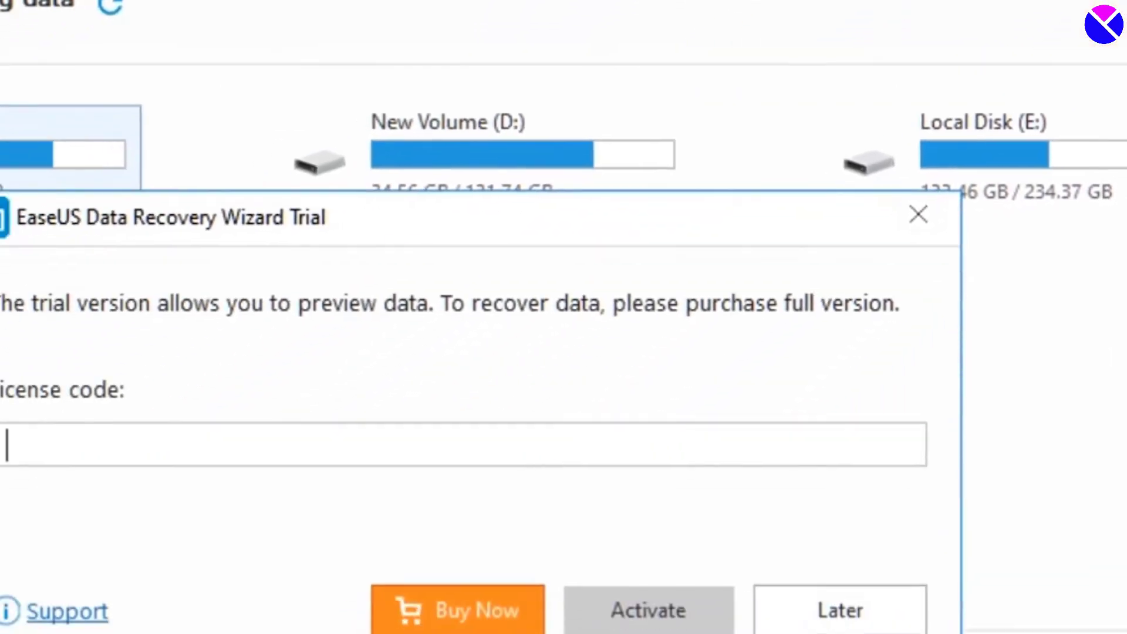
pyautogui.click(156, 445)
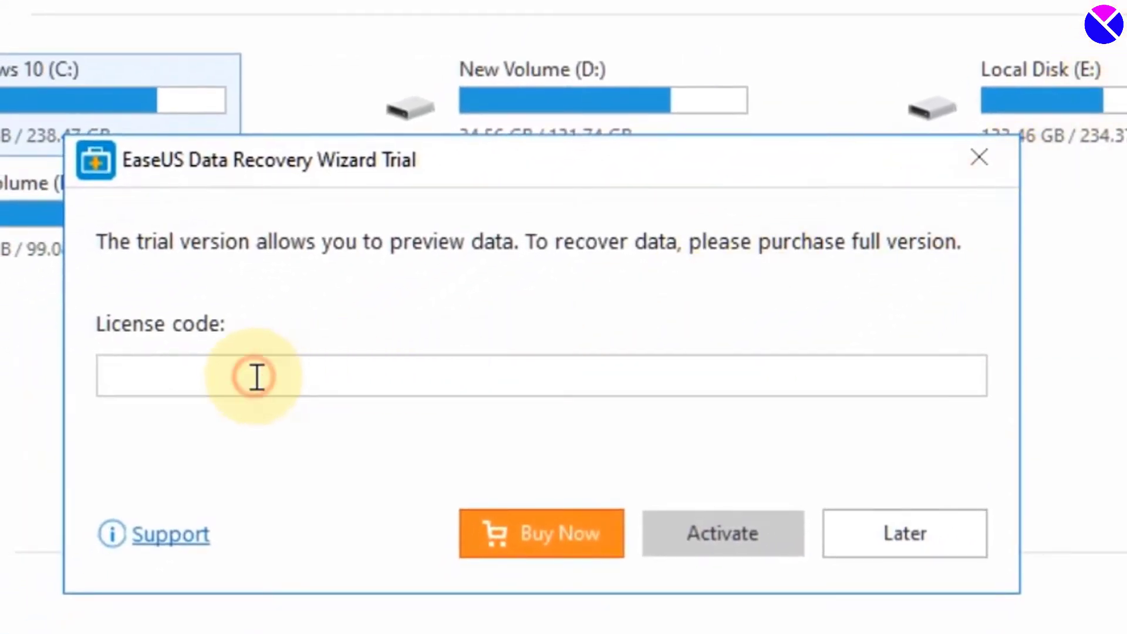
pyautogui.rightClick(258, 377)
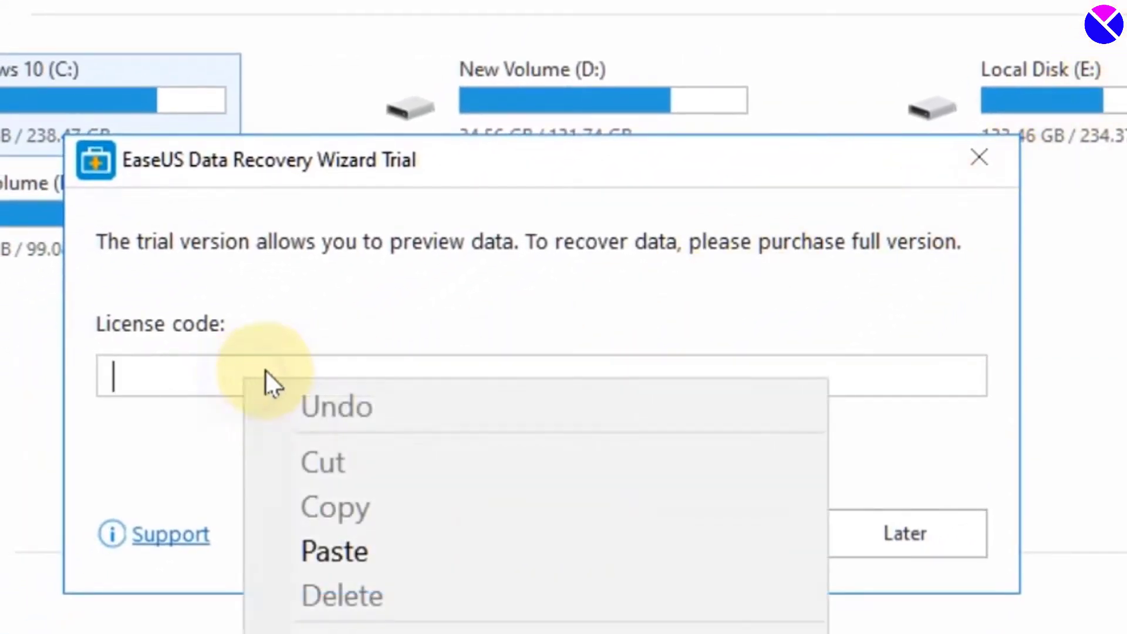
pyautogui.click(354, 554)
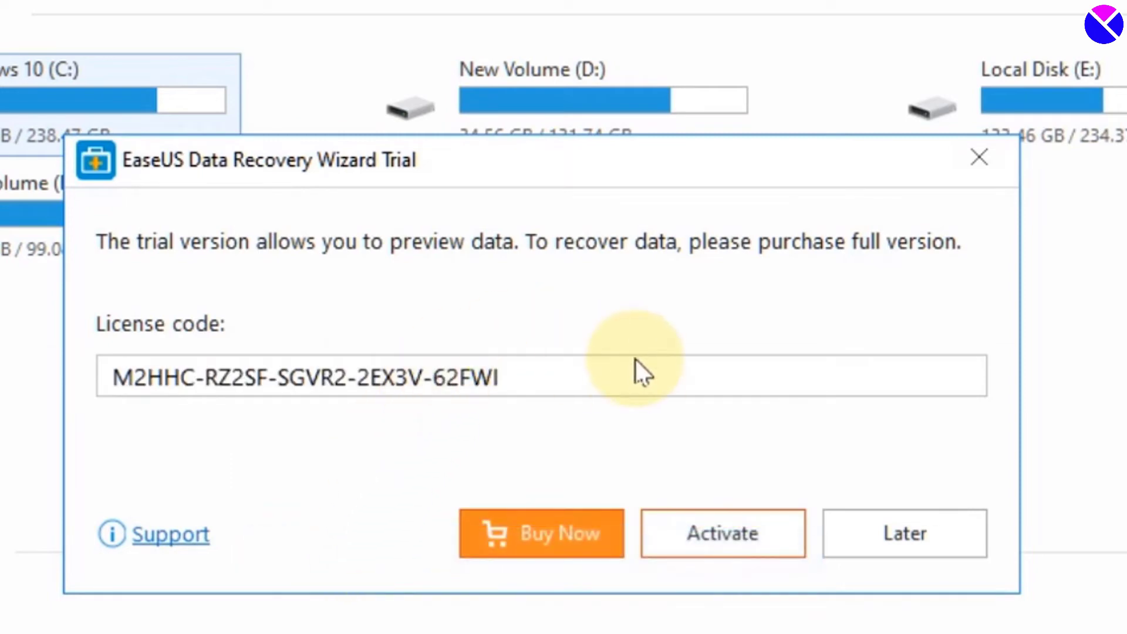
pyautogui.click(721, 534)
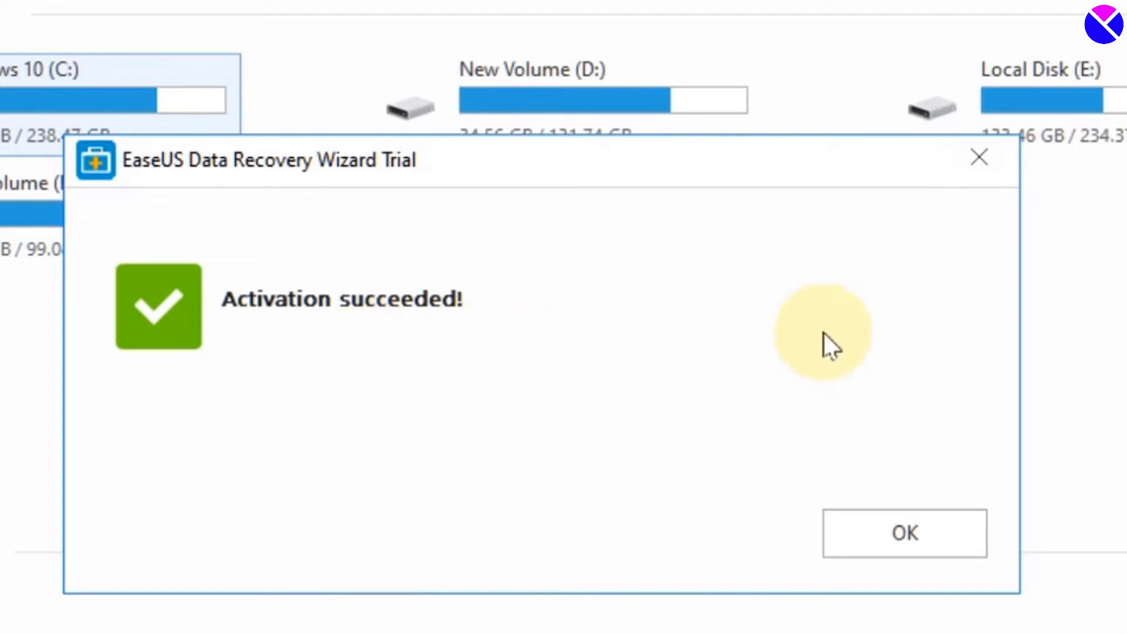
pyautogui.click(923, 532)
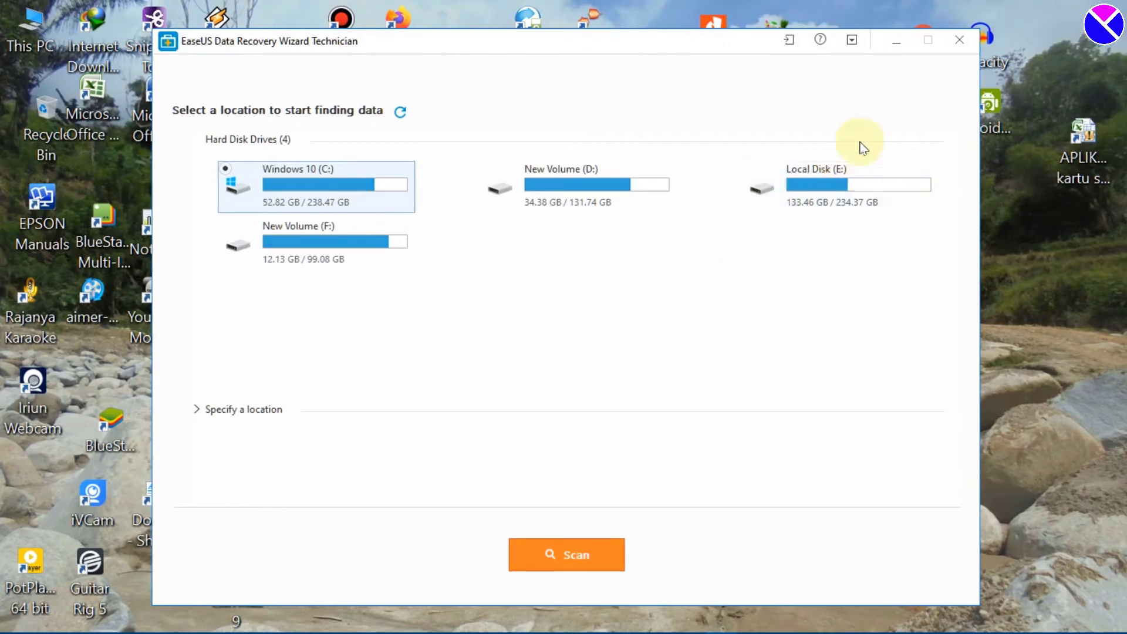
# Exit EaseUS Data Recovery Wizard Technician and refresh the desktop.
pyautogui.click(961, 41)
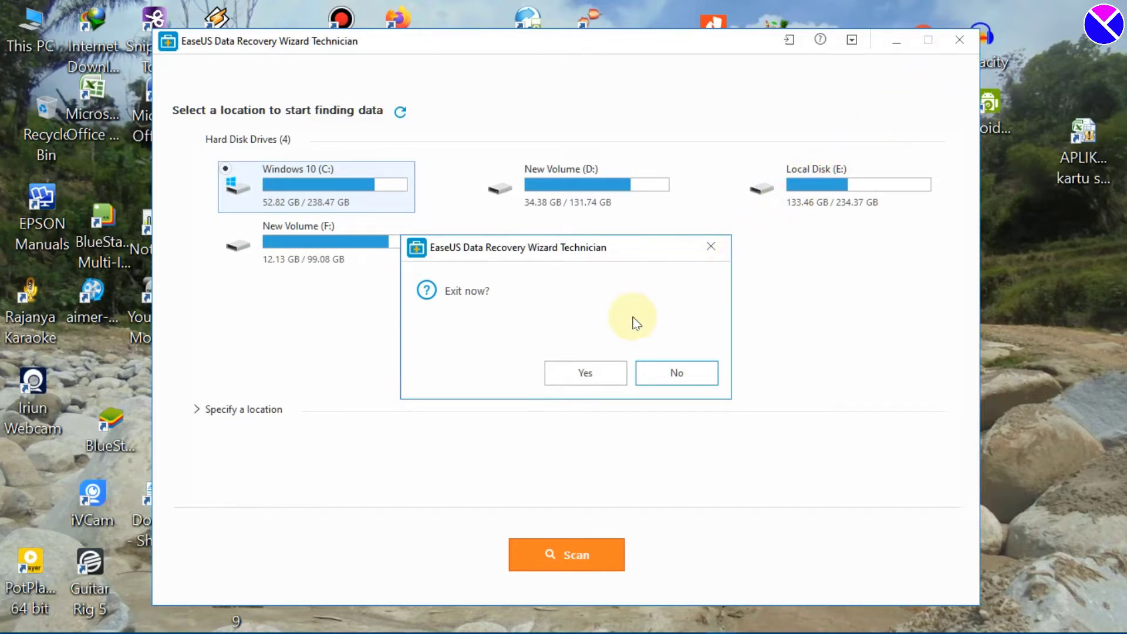
pyautogui.click(587, 374)
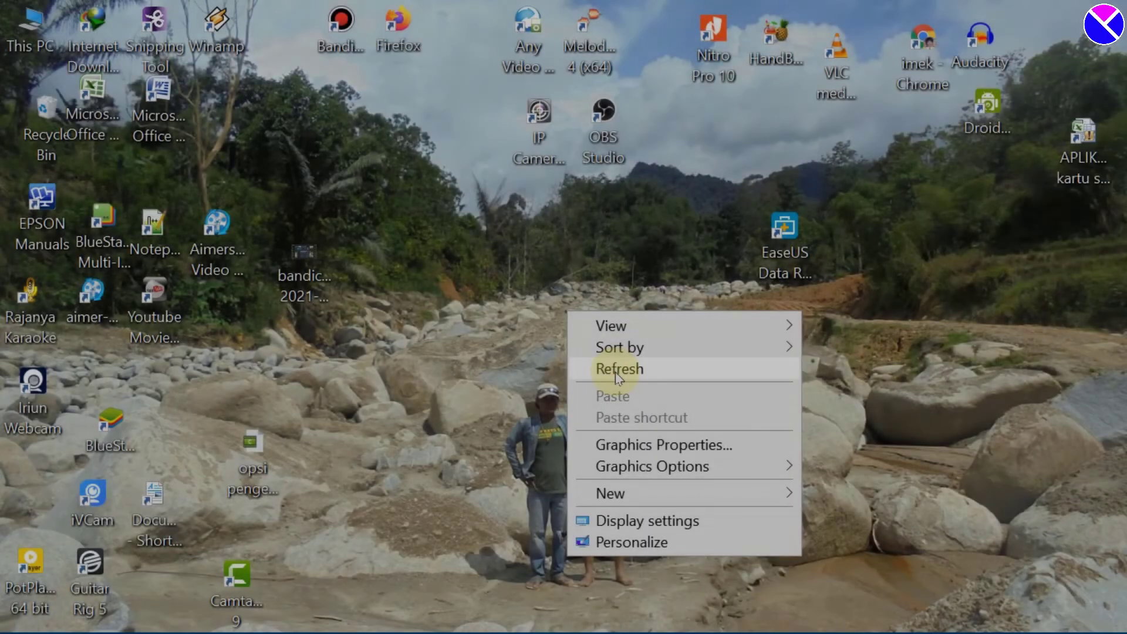
pyautogui.click(615, 372)
pyautogui.rightClick(565, 305)
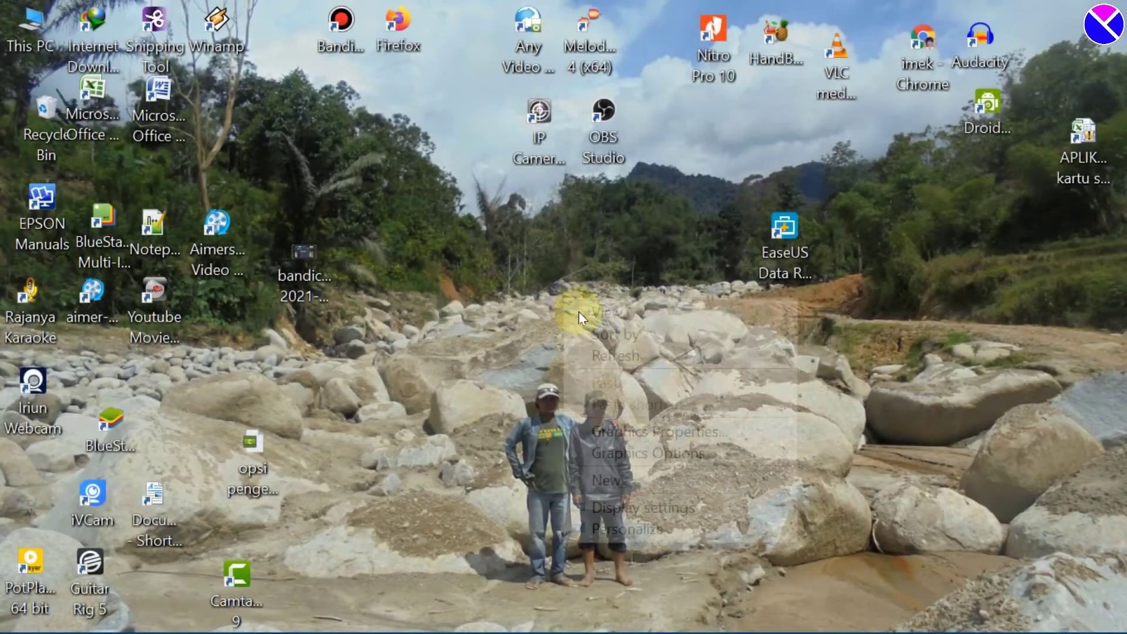
pyautogui.click(613, 356)
# Relaunch EaseUS Data Recovery Wizard from the desktop and start a scan of New Volume (D:).
pyautogui.click(786, 254)
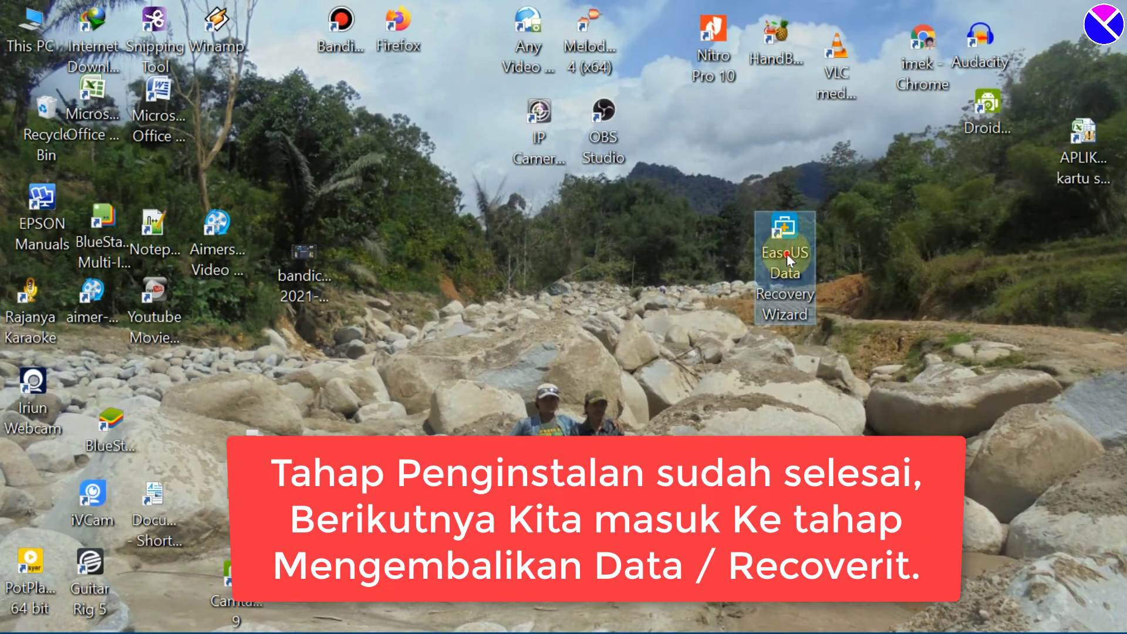
pyautogui.doubleClick(787, 253)
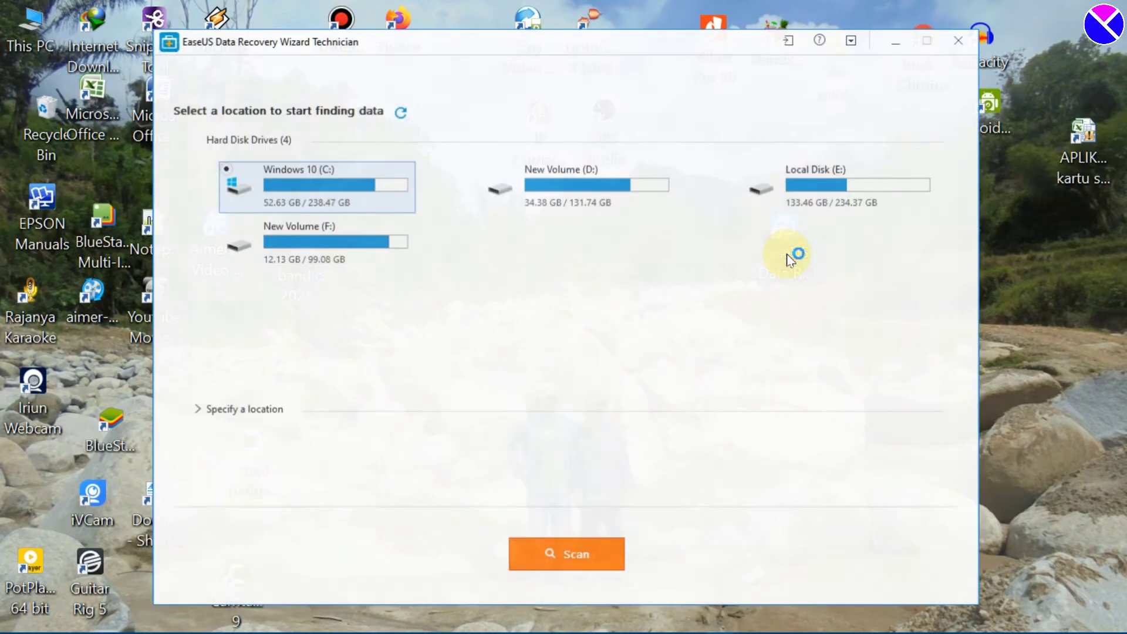
pyautogui.click(594, 200)
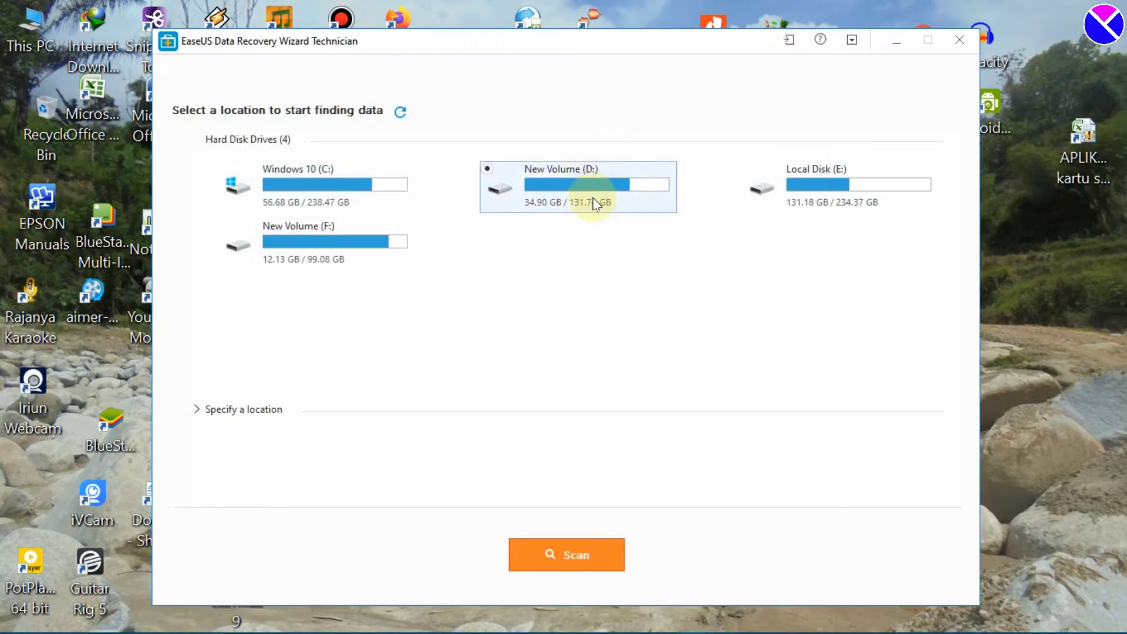
pyautogui.click(595, 556)
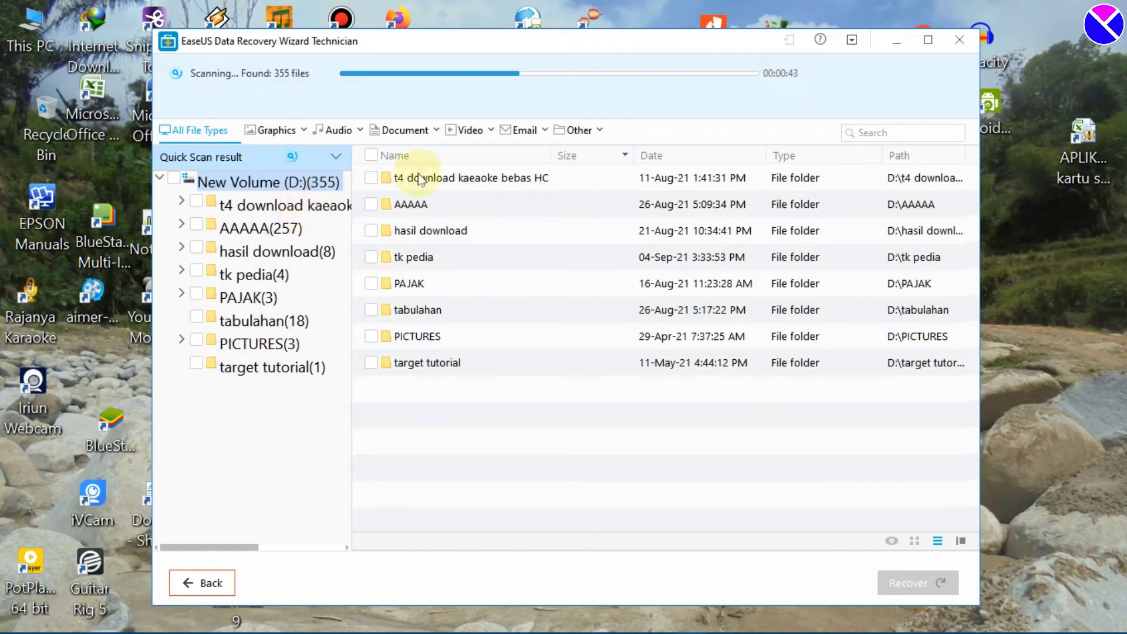
# Filter the quick scan results to videos and browse the hasil download, tk pedia, tabulahan and target tutorial folders.
pyautogui.click(465, 130)
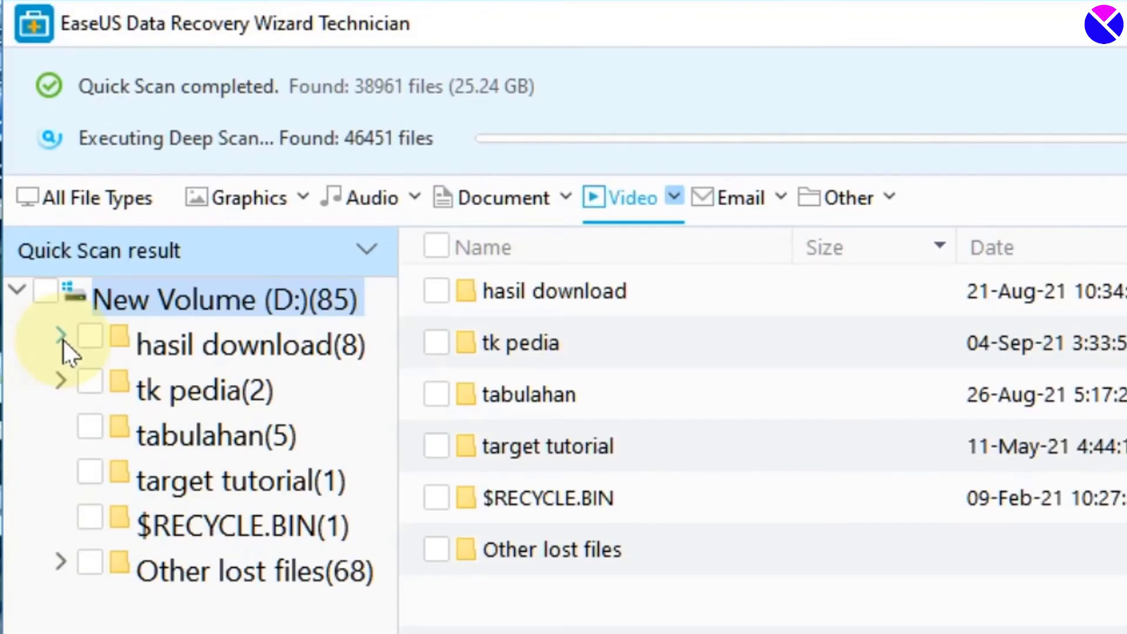
pyautogui.click(61, 336)
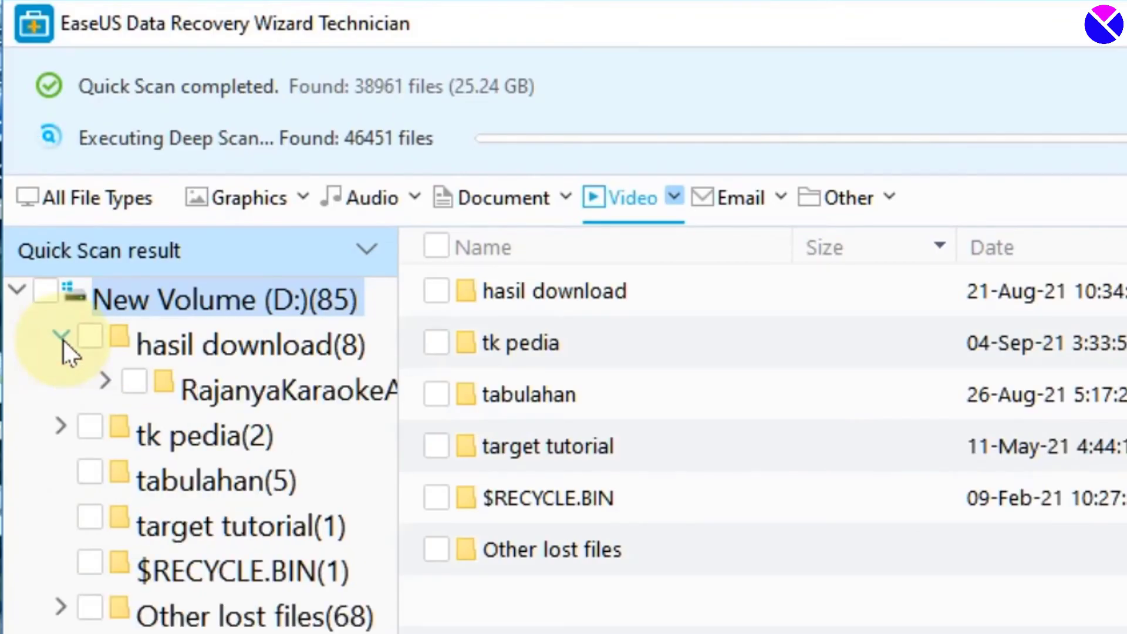
pyautogui.click(249, 403)
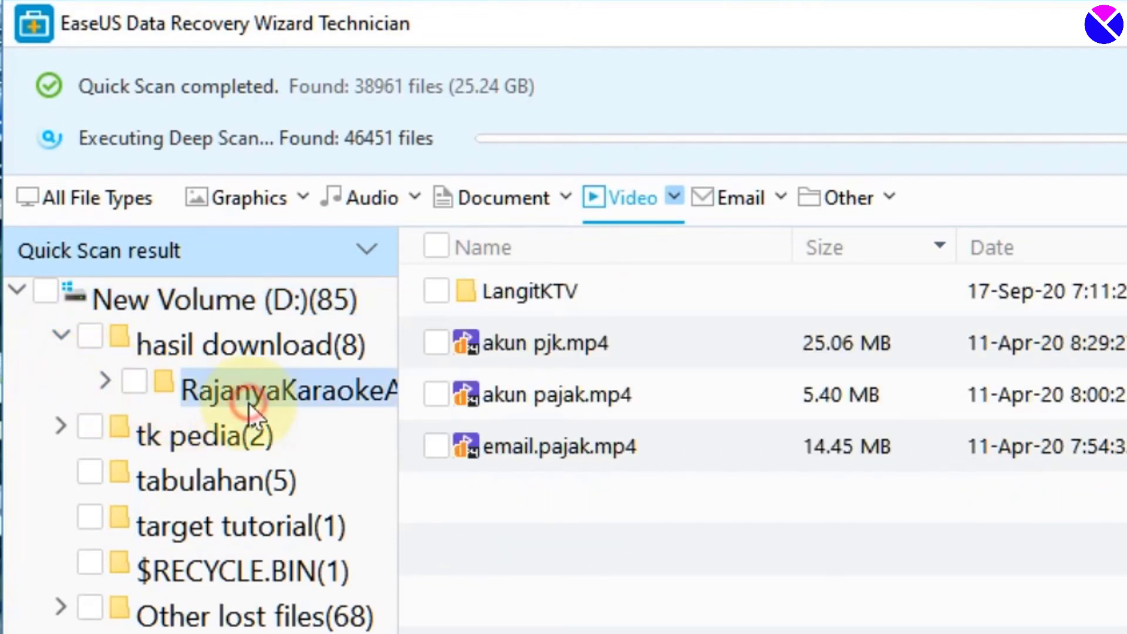
pyautogui.click(175, 444)
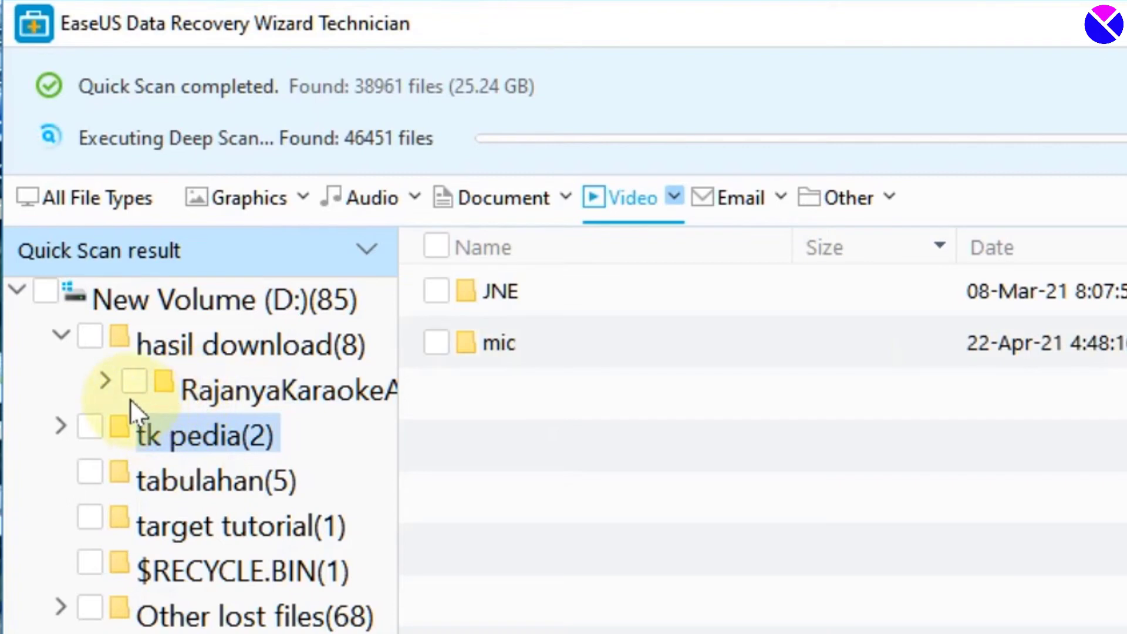
pyautogui.click(168, 494)
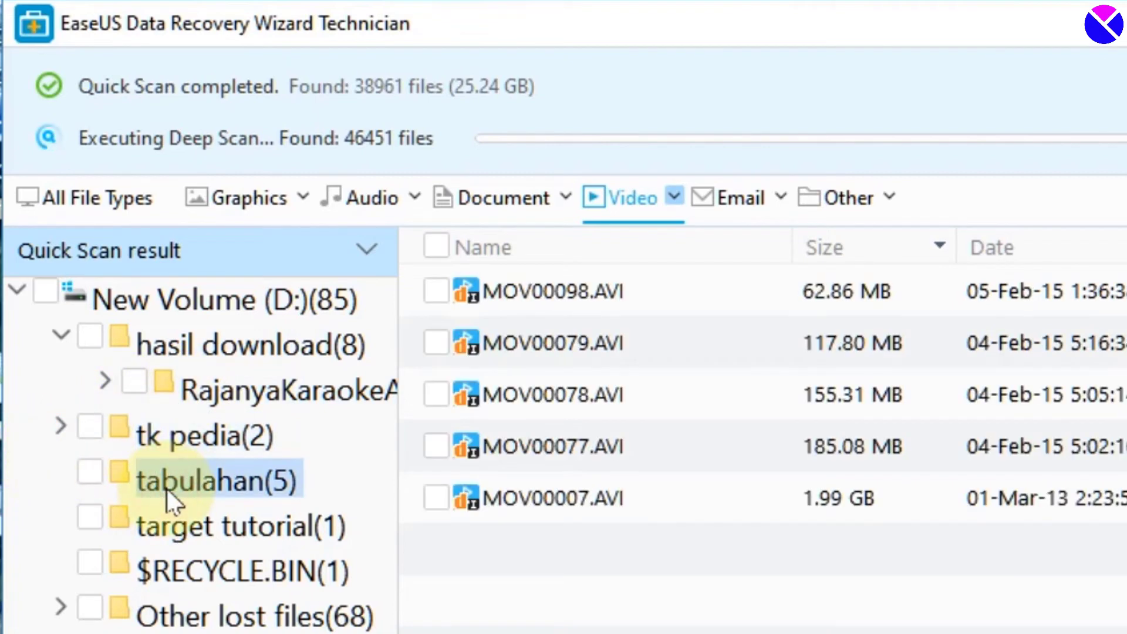
pyautogui.click(176, 529)
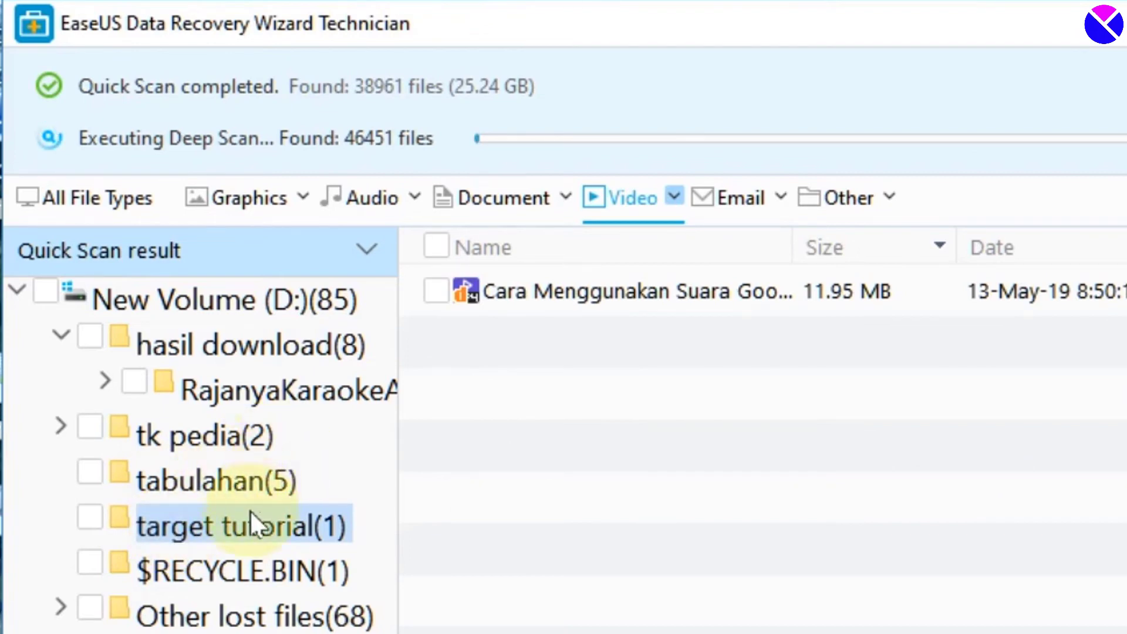
# Recover contoh.mp4 from the $RECYCLE.BIN folder of the scan results, saving it to New Volume (D:).
pyautogui.click(244, 582)
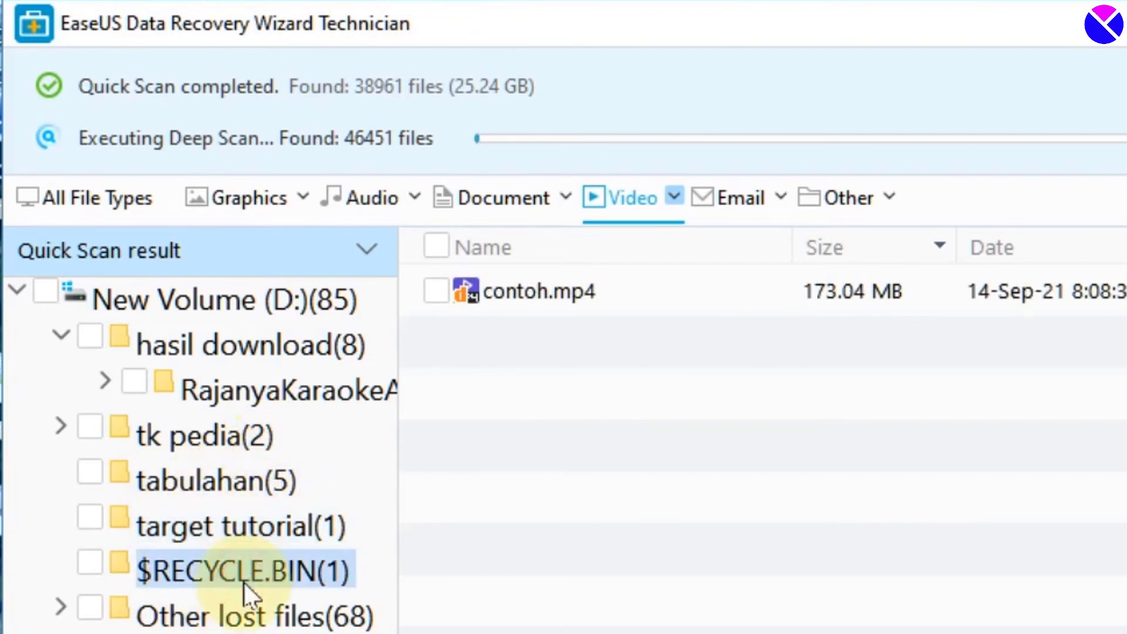
pyautogui.click(436, 291)
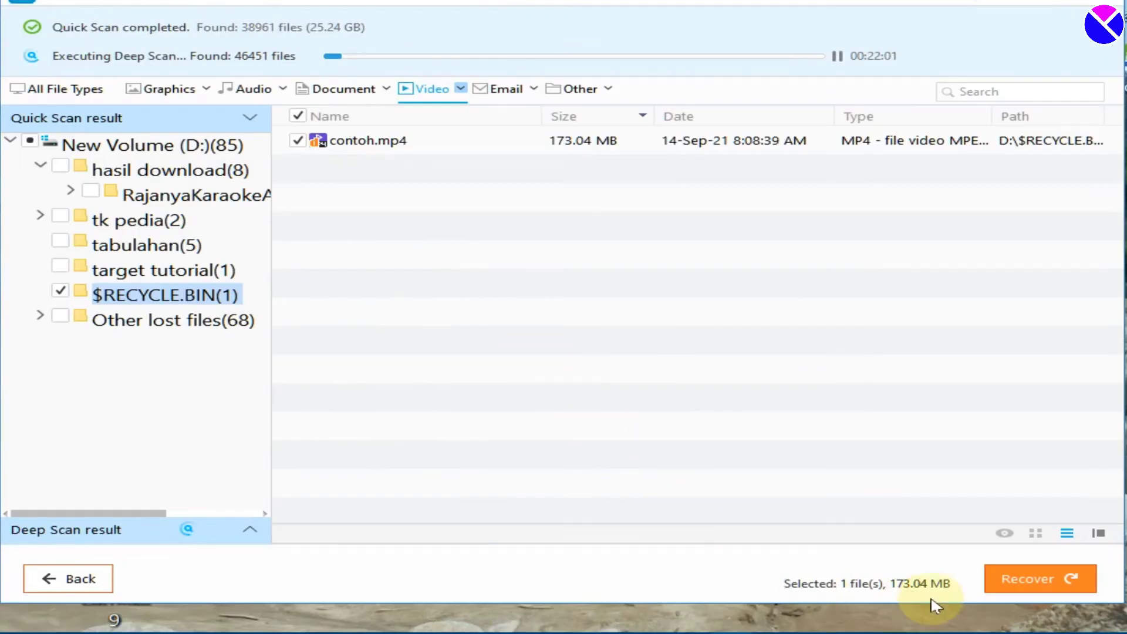
pyautogui.click(1027, 580)
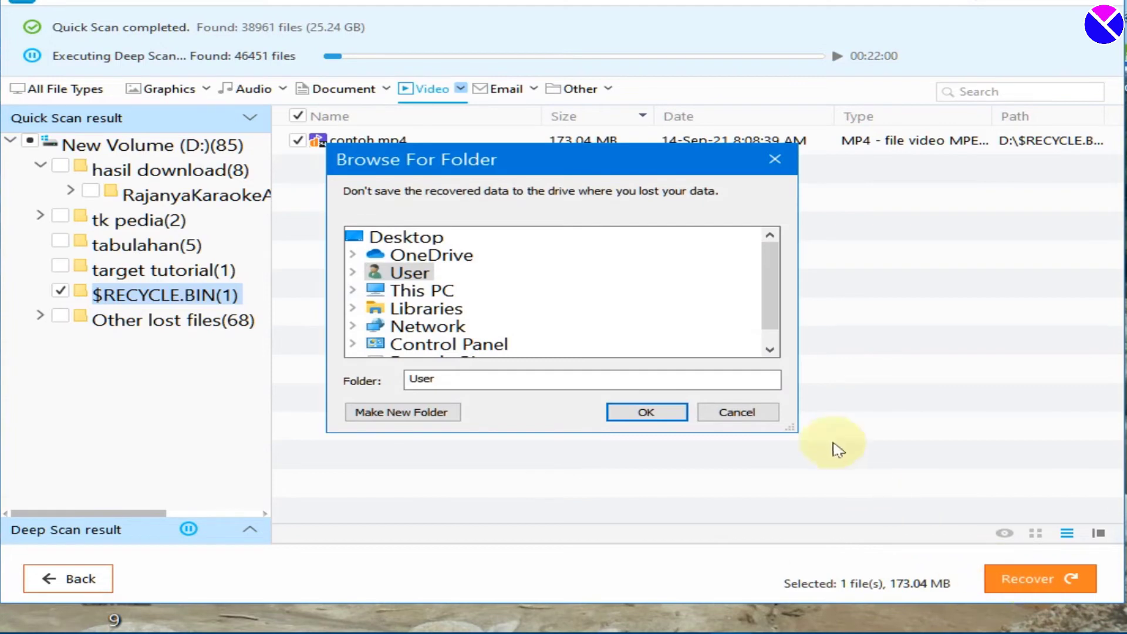
pyautogui.scroll(-1, 671, 330)
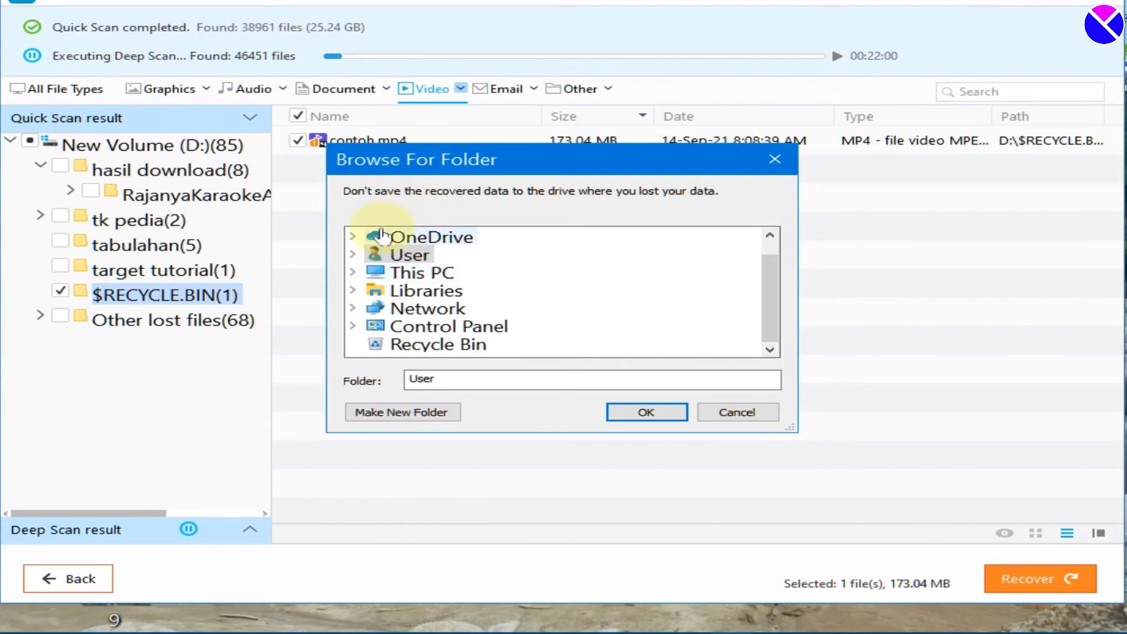
pyautogui.click(355, 275)
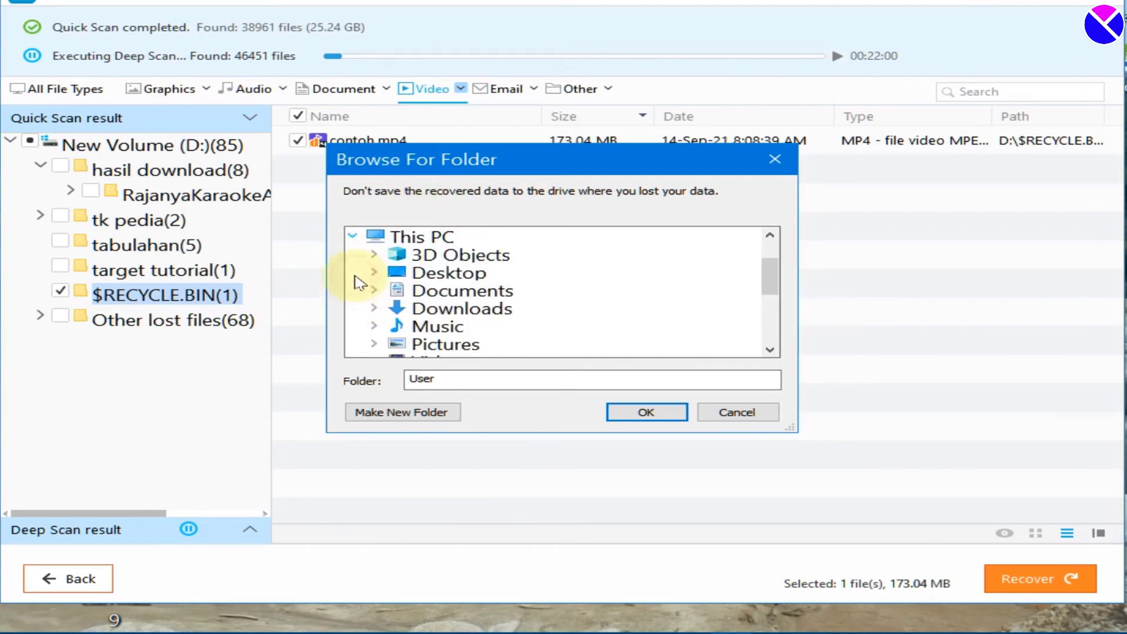
pyautogui.scroll(-3, 479, 272)
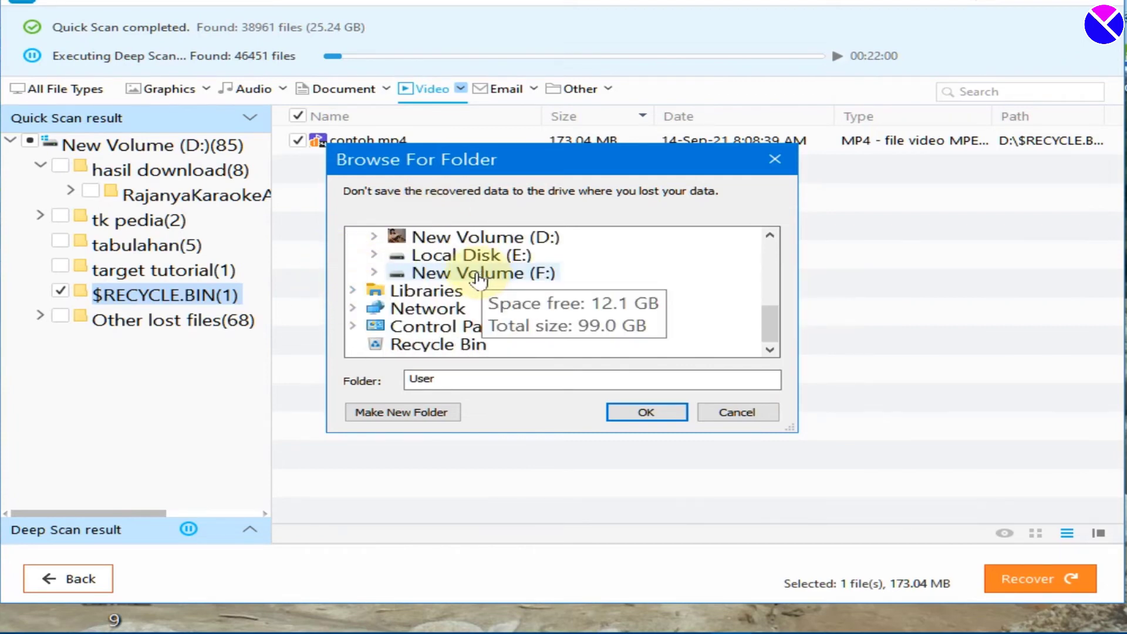
pyautogui.doubleClick(487, 237)
pyautogui.scroll(1, 617, 302)
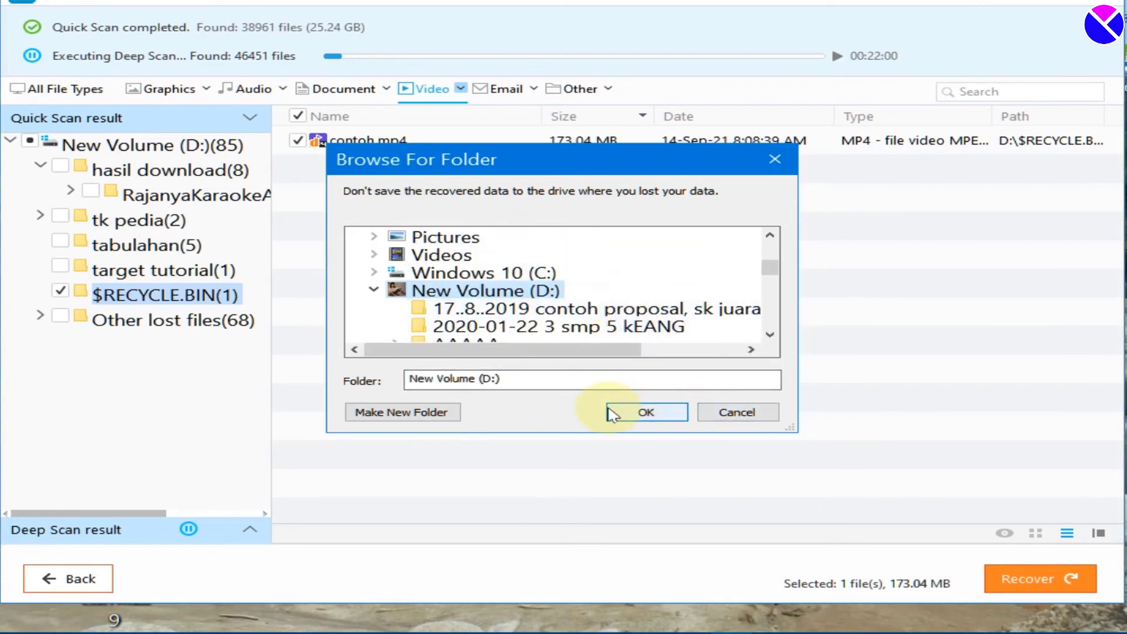
pyautogui.click(652, 414)
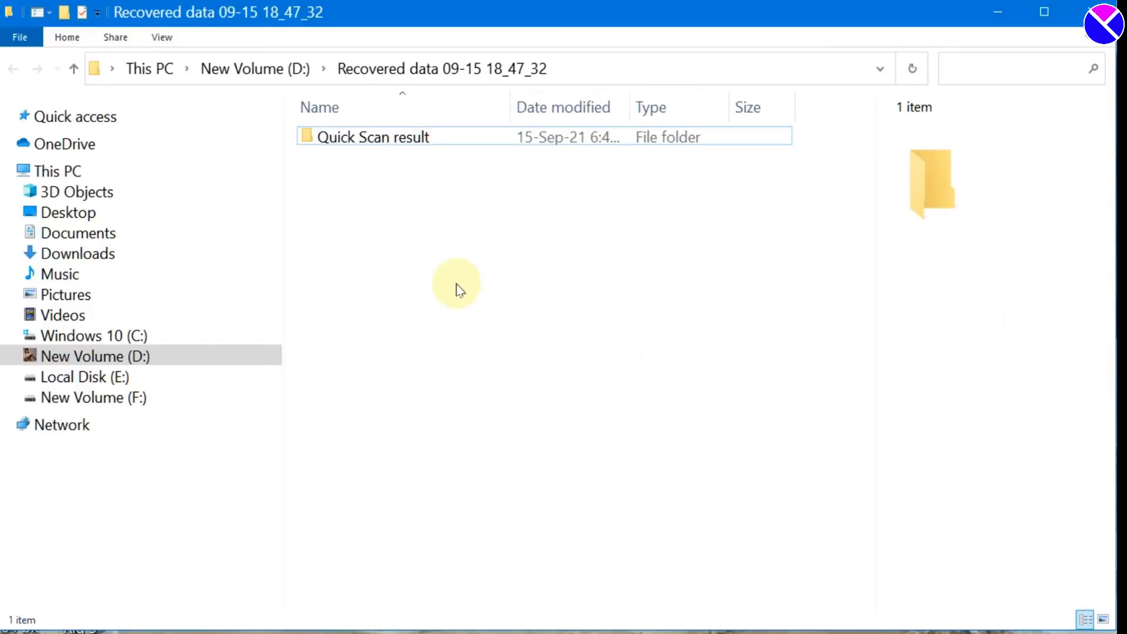
# Open the recovered Quick Scan result folder down through Existing Partition(NTFS) to its $RECYCLE.BIN subfolder.
pyautogui.click(531, 185)
pyautogui.doubleClick(535, 184)
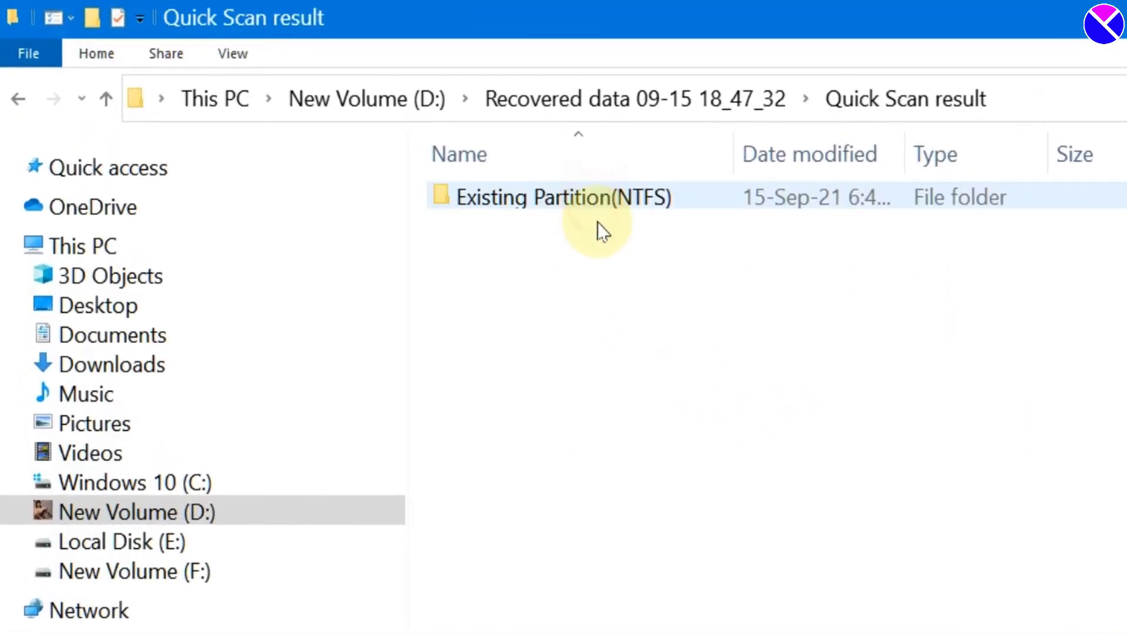
pyautogui.doubleClick(622, 197)
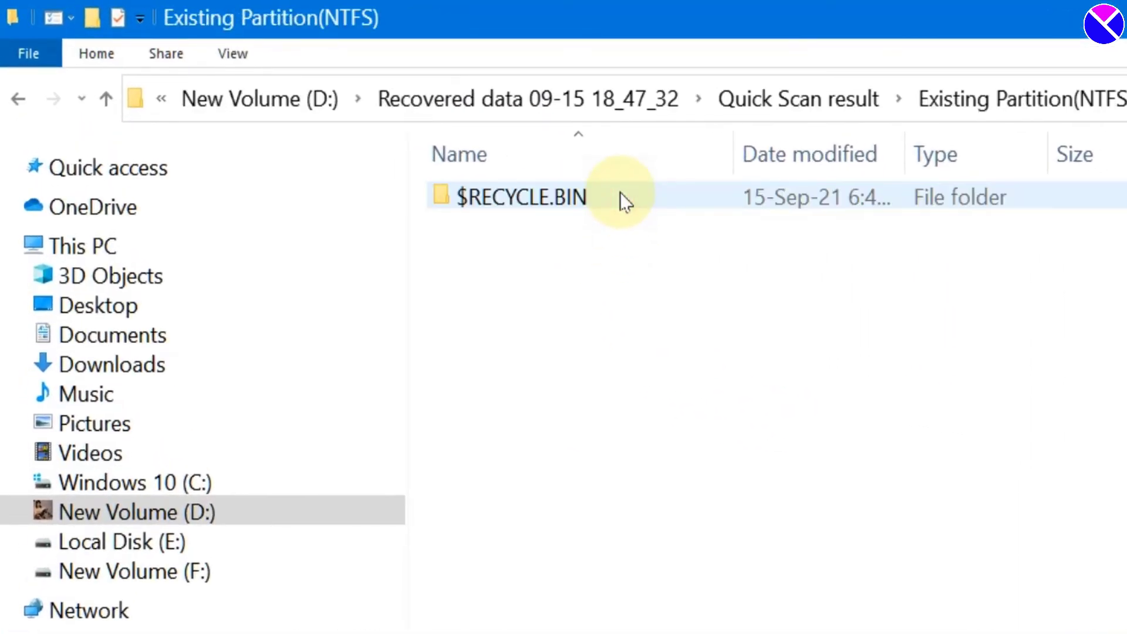
pyautogui.doubleClick(622, 196)
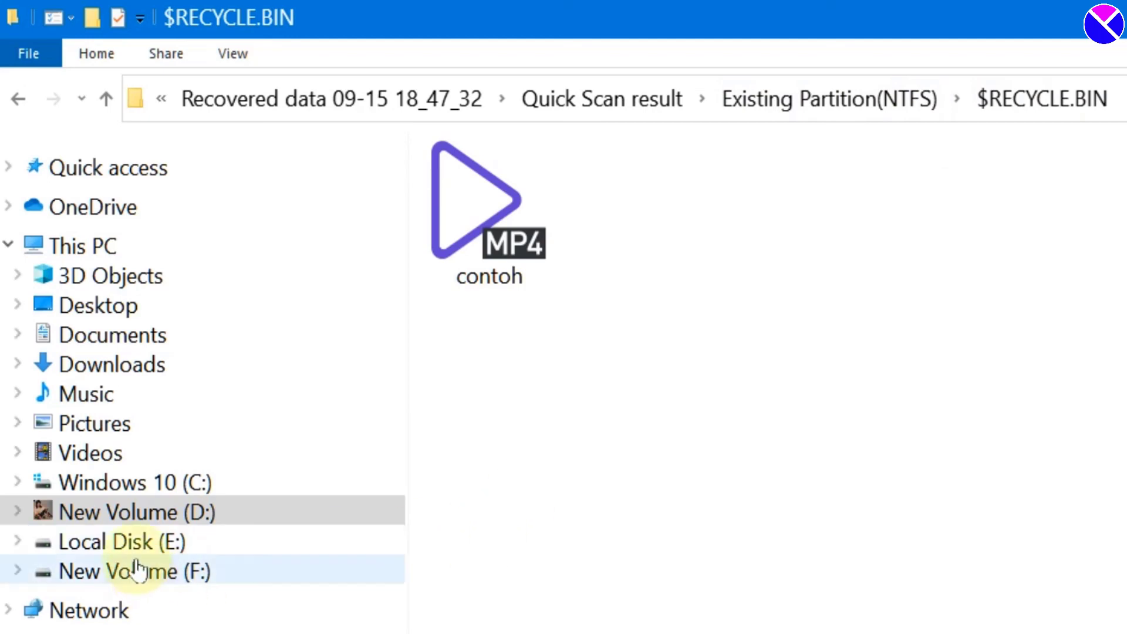
# Browse New Volume (D:) to the $RECYCLE.BIN subfolder within Recovered data 09-15 18_45_34 and play the contoh video there.
pyautogui.click(17, 512)
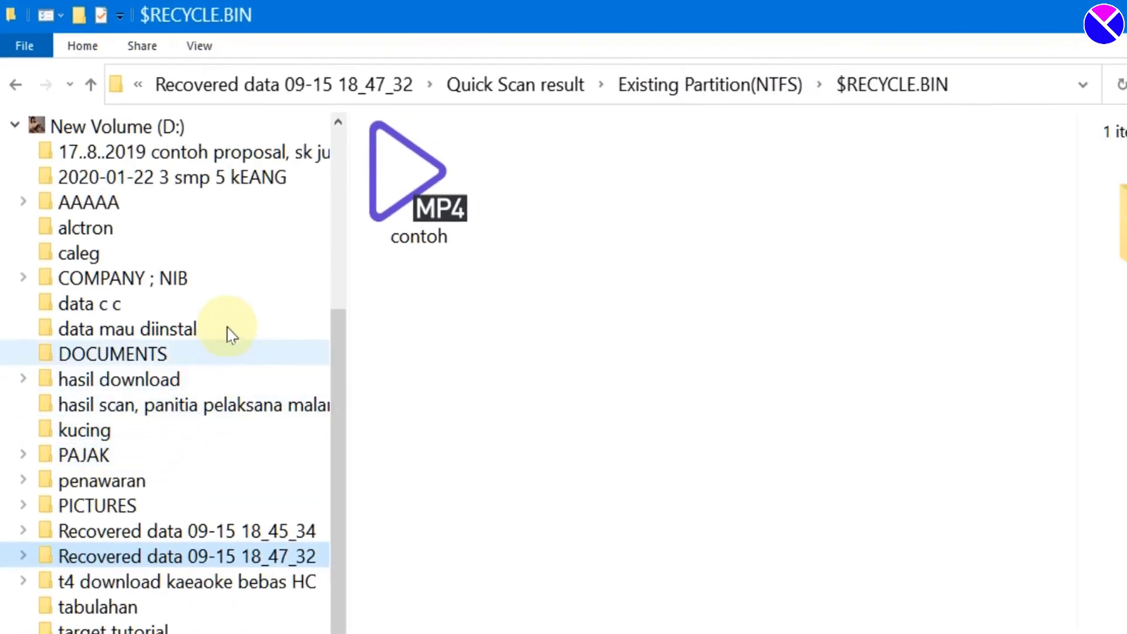
pyautogui.click(108, 552)
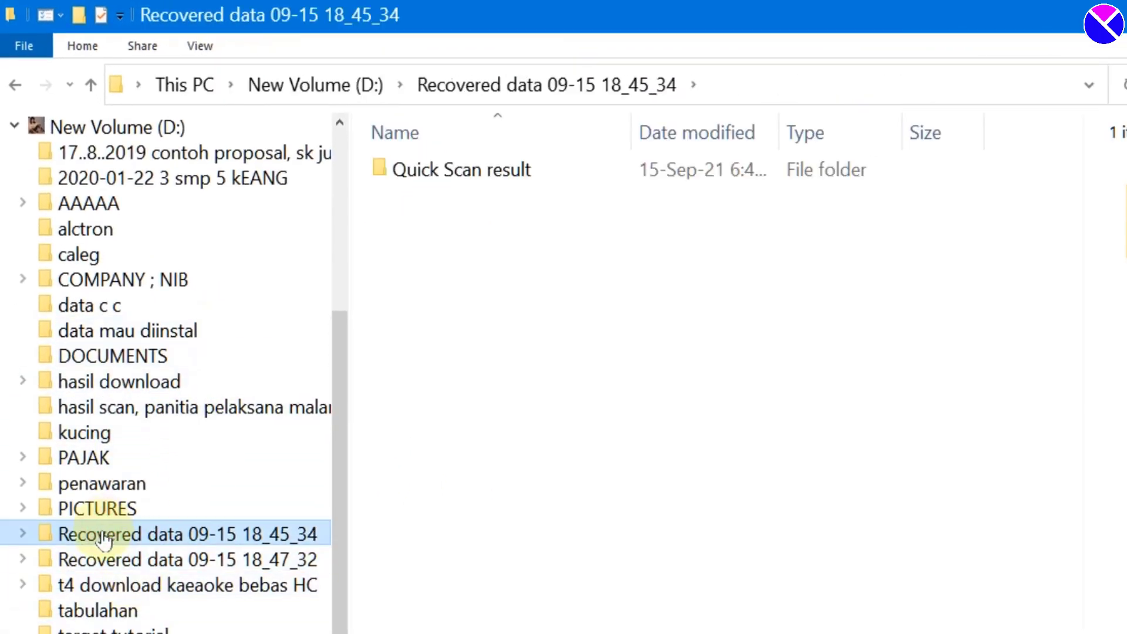
pyautogui.click(21, 534)
pyautogui.click(31, 560)
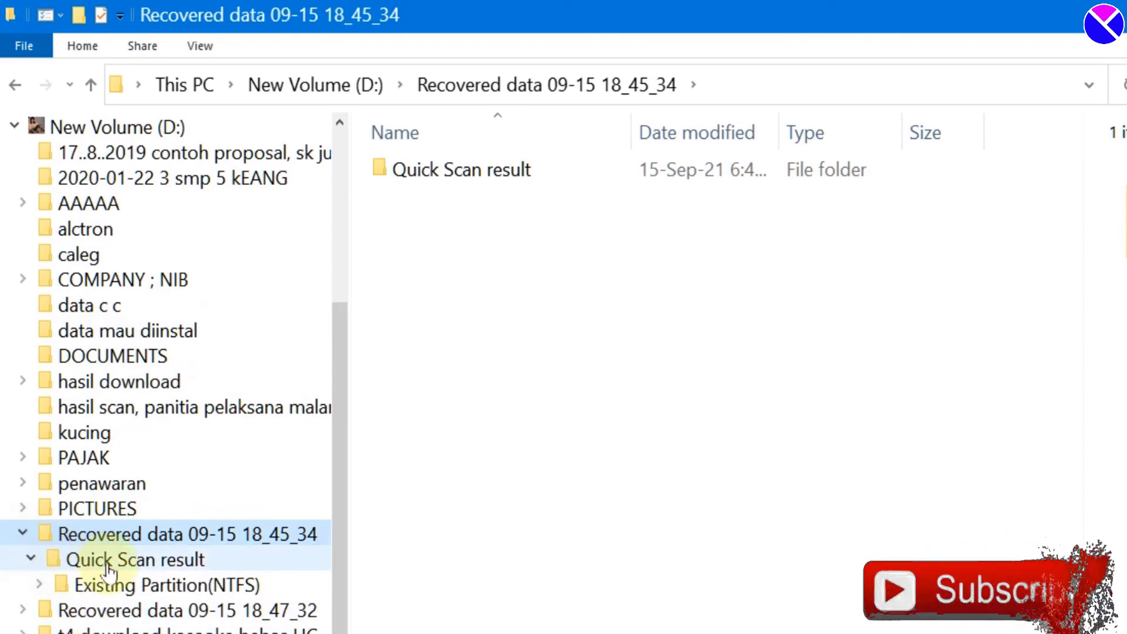
pyautogui.click(108, 565)
pyautogui.click(82, 596)
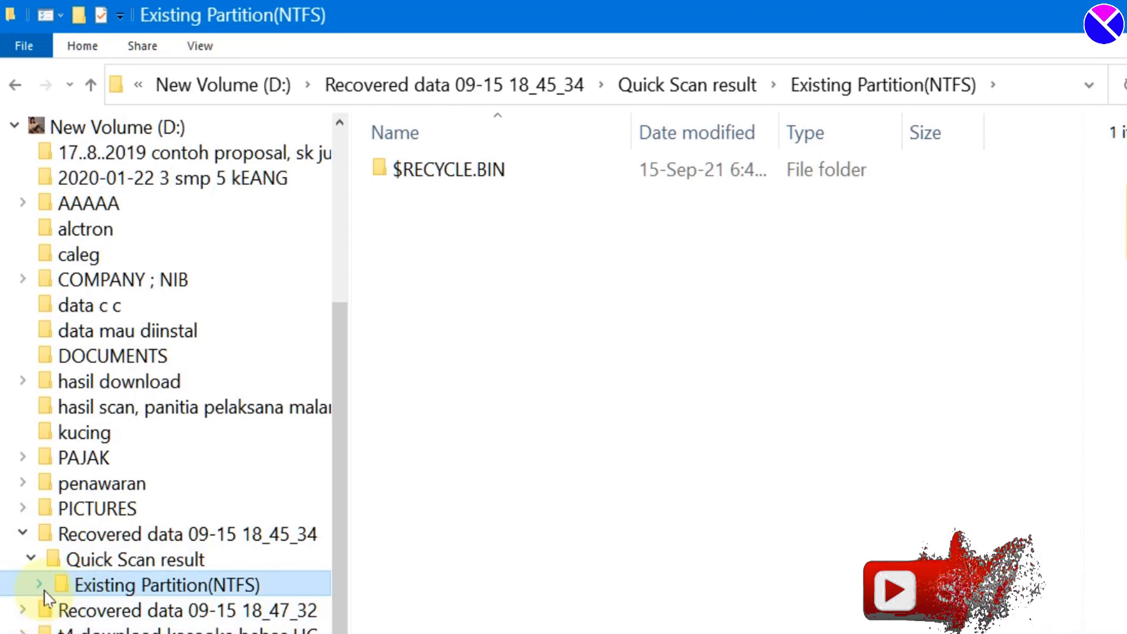
pyautogui.click(39, 586)
pyautogui.click(97, 612)
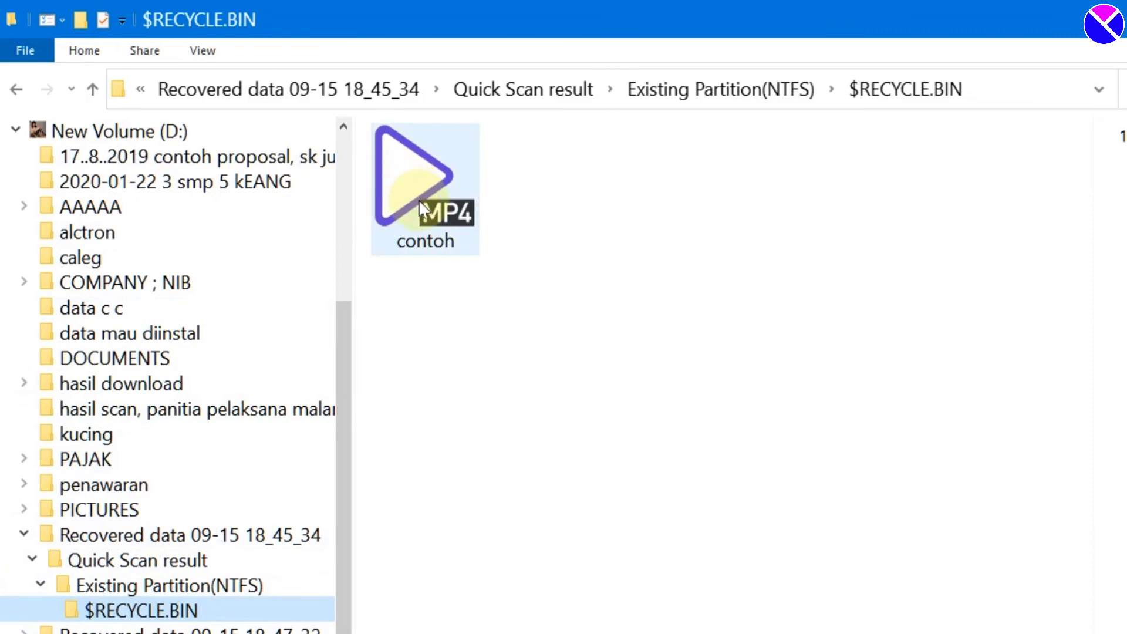
pyautogui.press('Return')
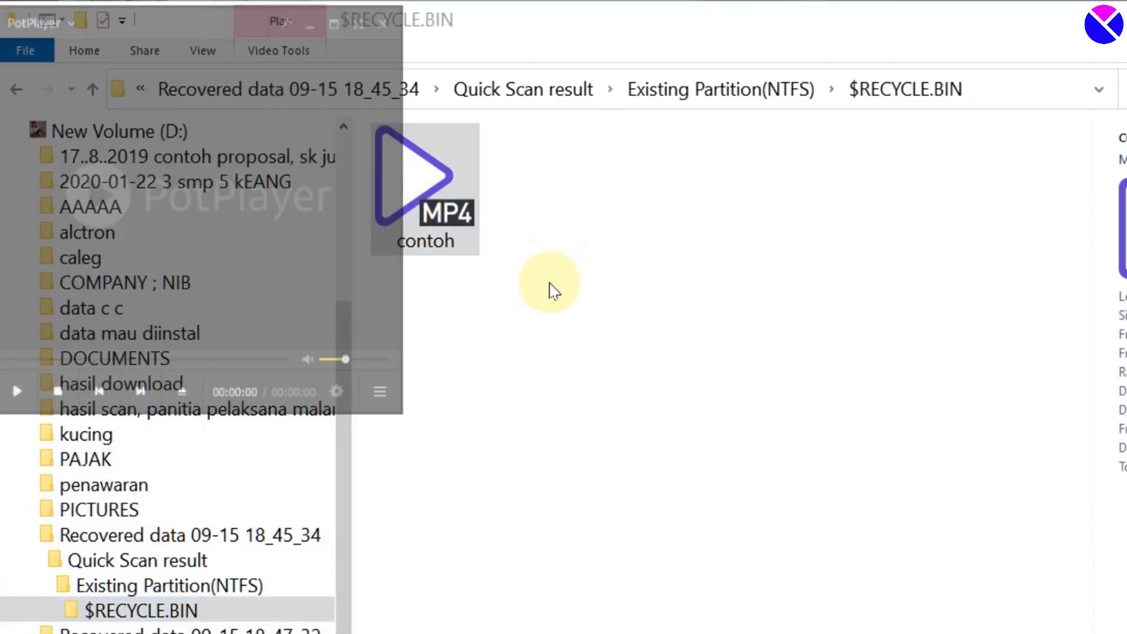